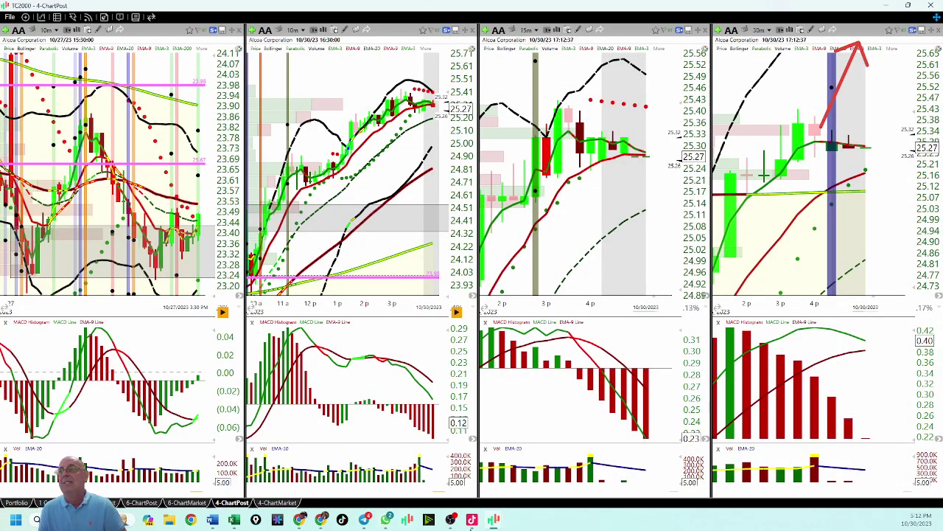
Switch to the second TC2000 window, maximize it, and change the SP-500 chart to symbol AA
mouse_move(488, 521)
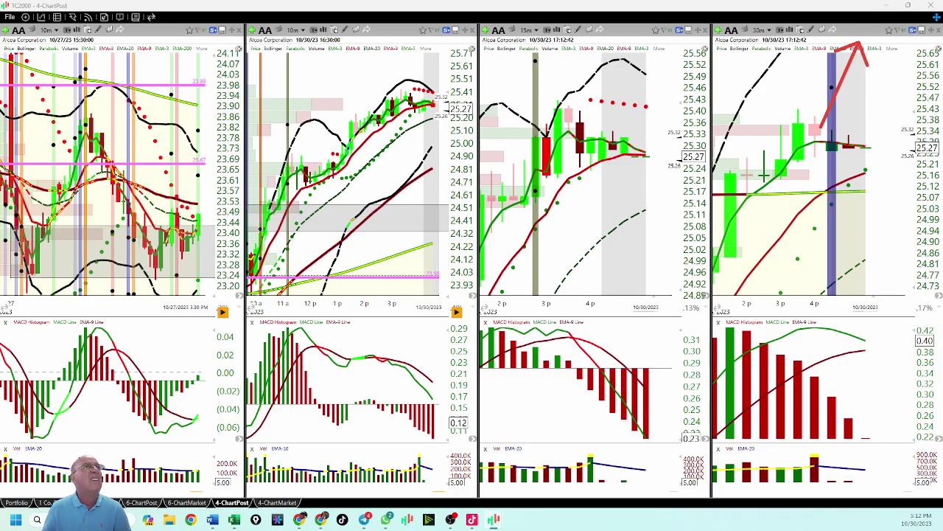
key("alt+Tab")
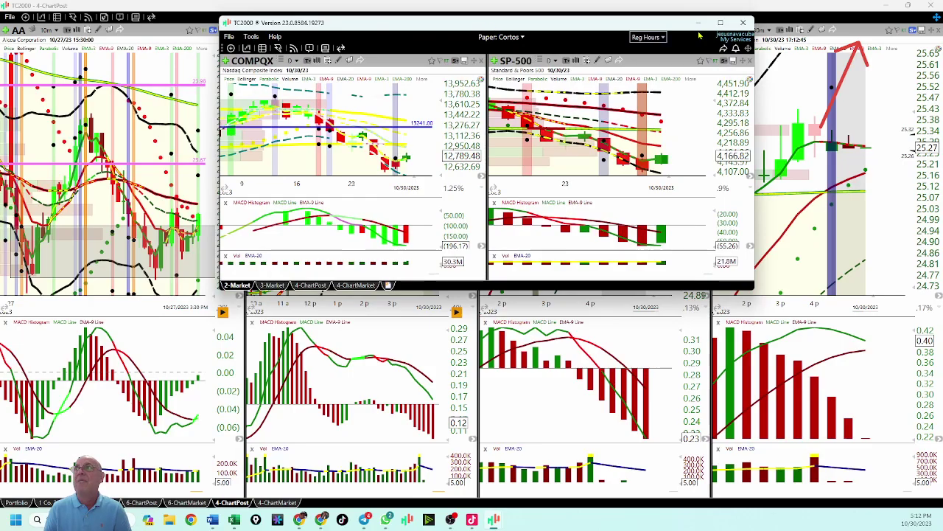
left_click(721, 24)
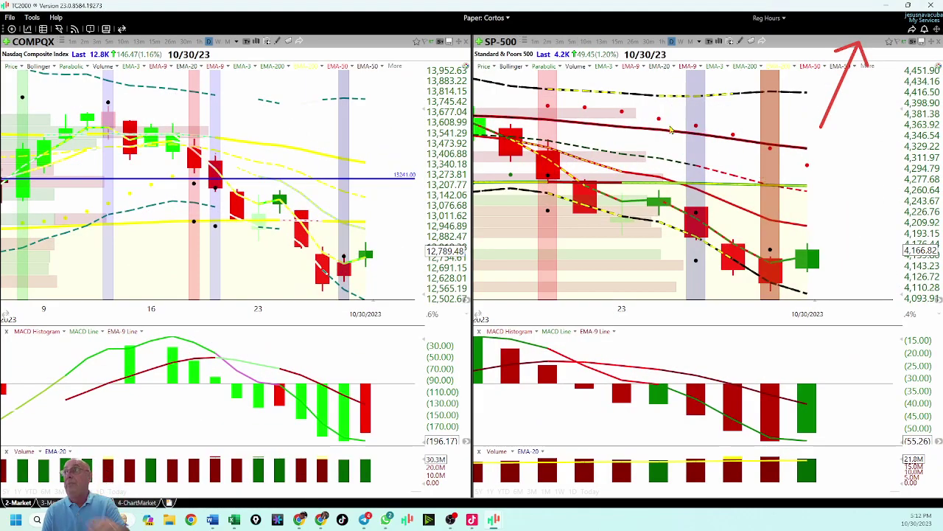
type("AA")
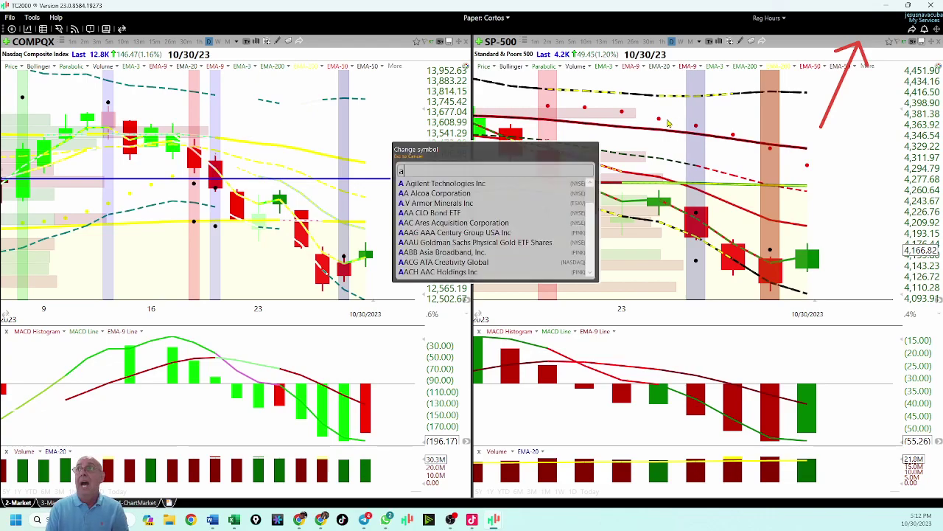
key("Return")
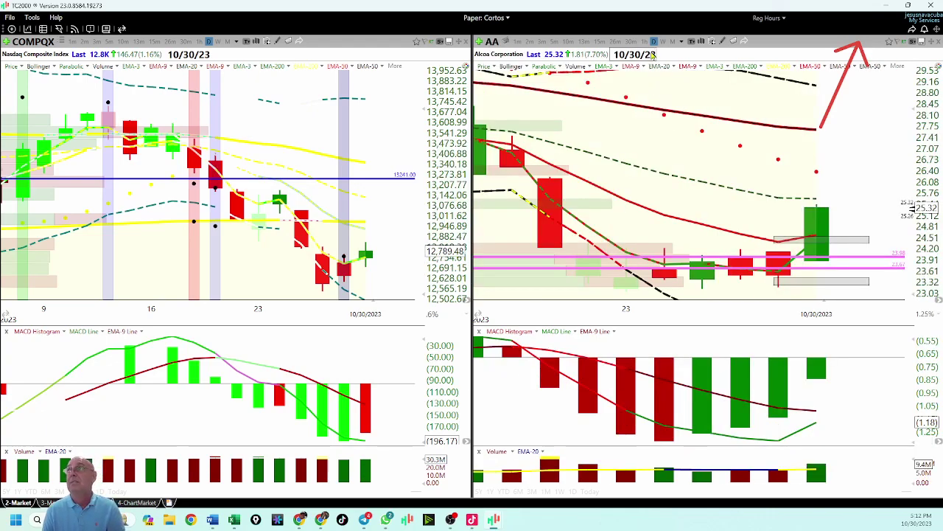
Keep the AA chart's pre/post market data option at Never, and change the COMPQX chart to symbol AA
left_click(703, 42)
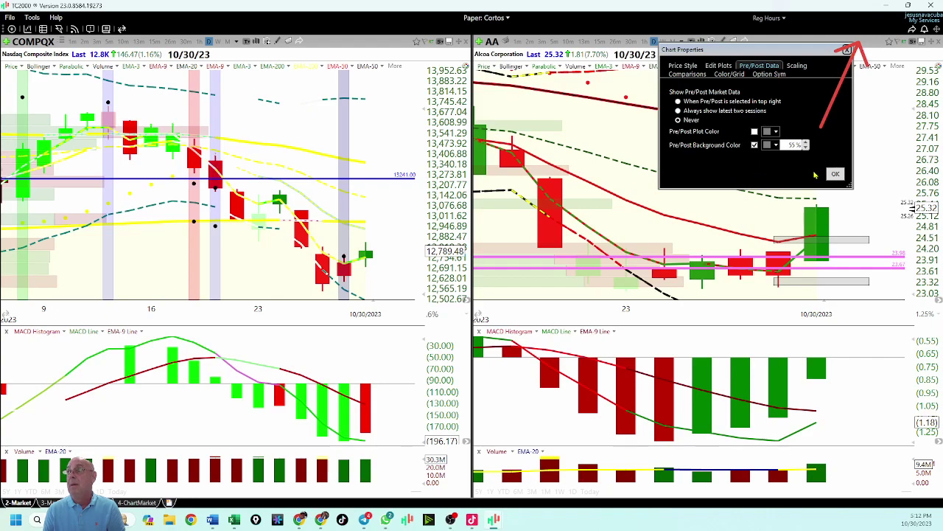
left_click(835, 174)
left_click(293, 145)
type("AA")
key("Return")
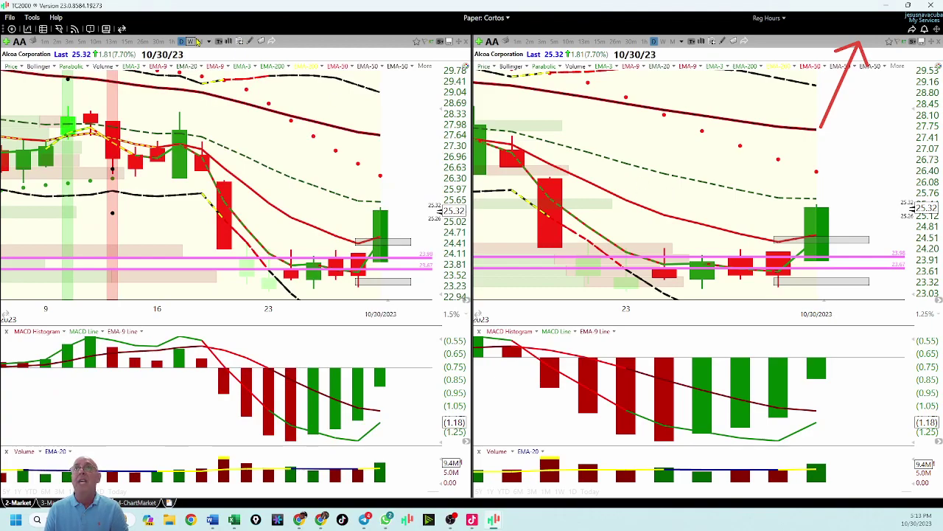
Set the first AA chart's pre/post market data to always show the latest two sessions
left_click(237, 42)
left_click(252, 110)
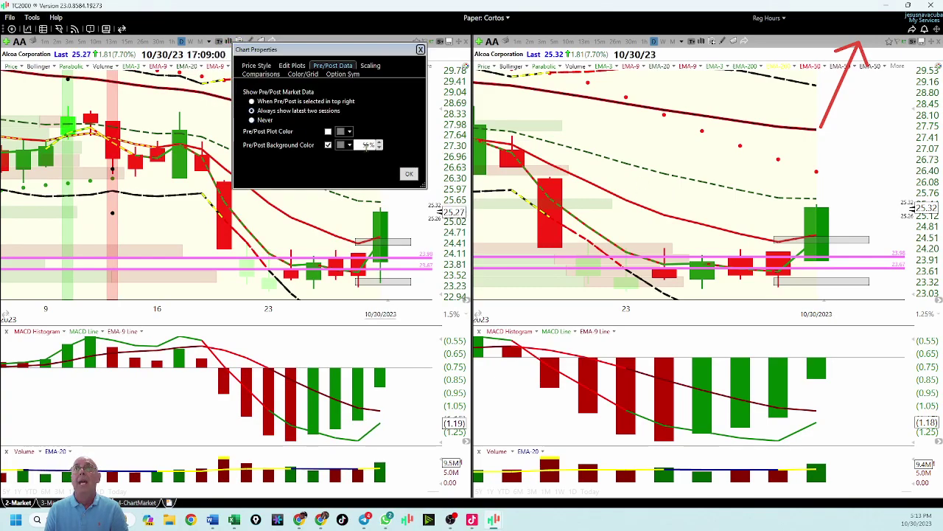
left_click(409, 174)
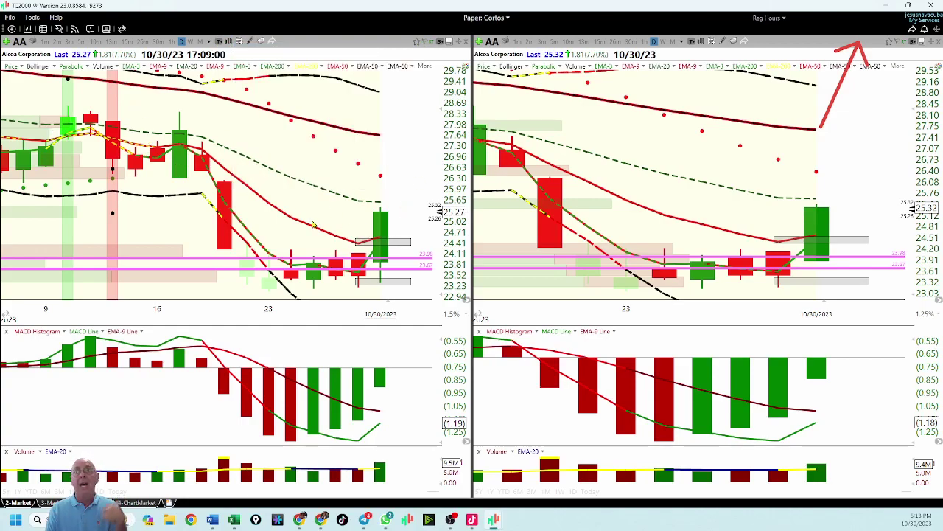
scroll(658, 164, "down", 3)
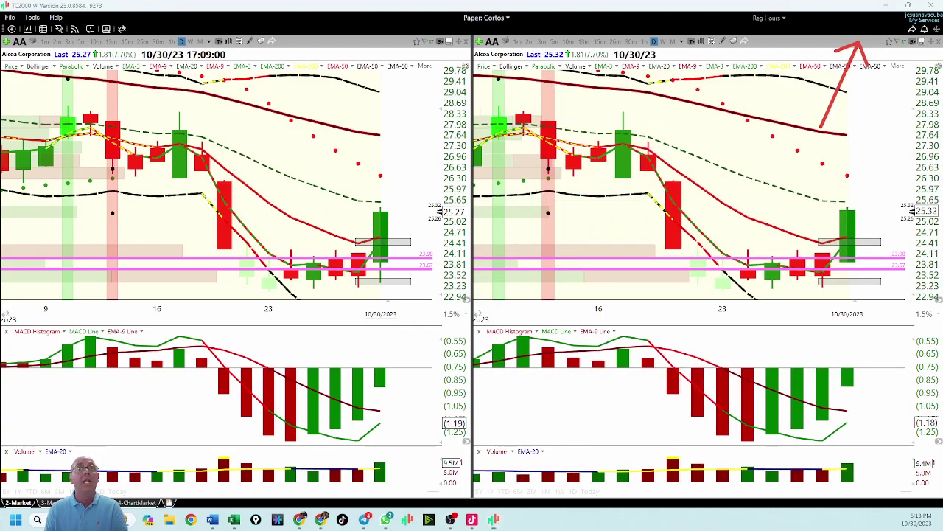
Switch to Telegram and open the received workbook "Open Market Data Version 30 Octubre 9_00 am.xlsx" in Excel, minimizing the home budget workbook
mouse_move(234, 521)
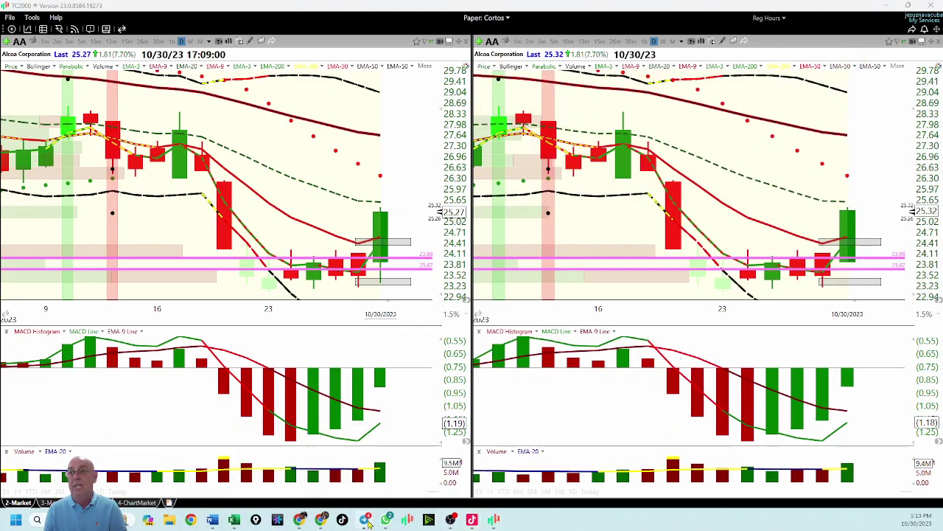
left_click(417, 475)
left_click(181, 294)
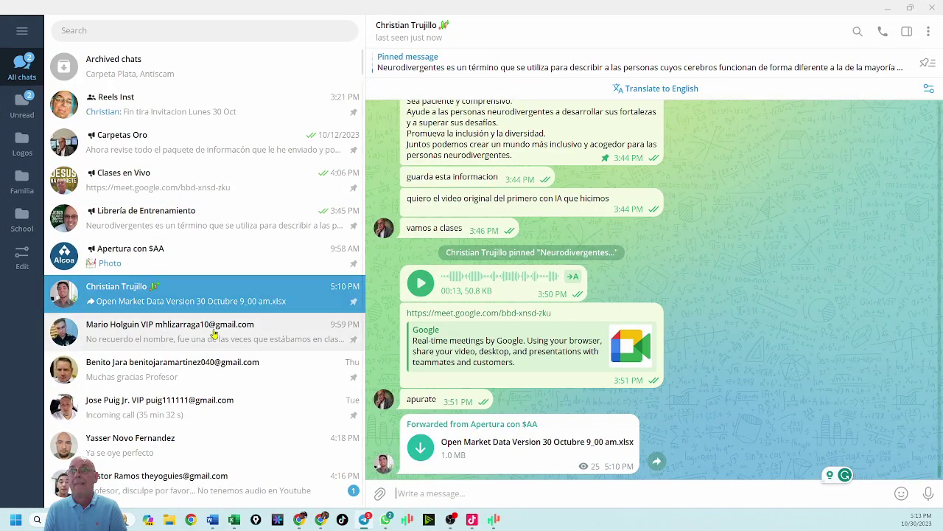
double_click(484, 448)
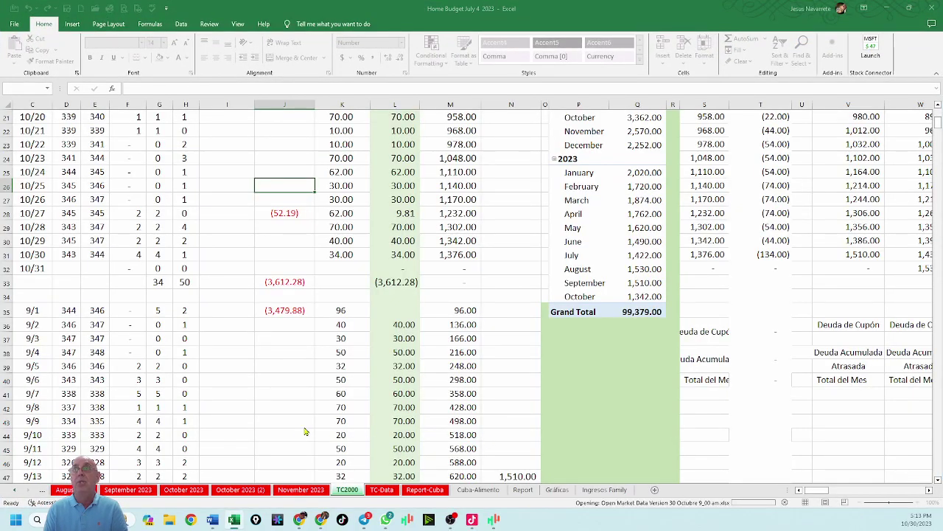
left_click(888, 9)
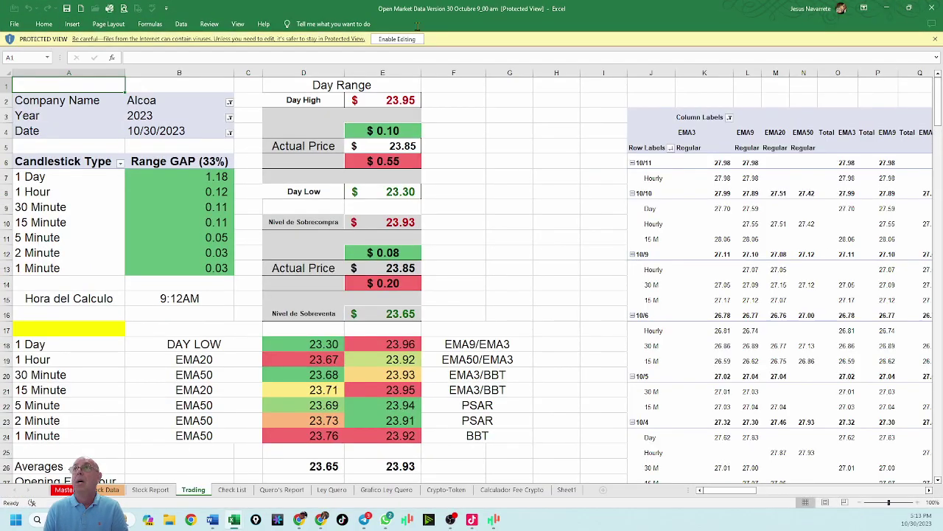
Enable editing and active content in the workbook, continue without updating the links, and open the Quero's Report sheet
left_click(389, 39)
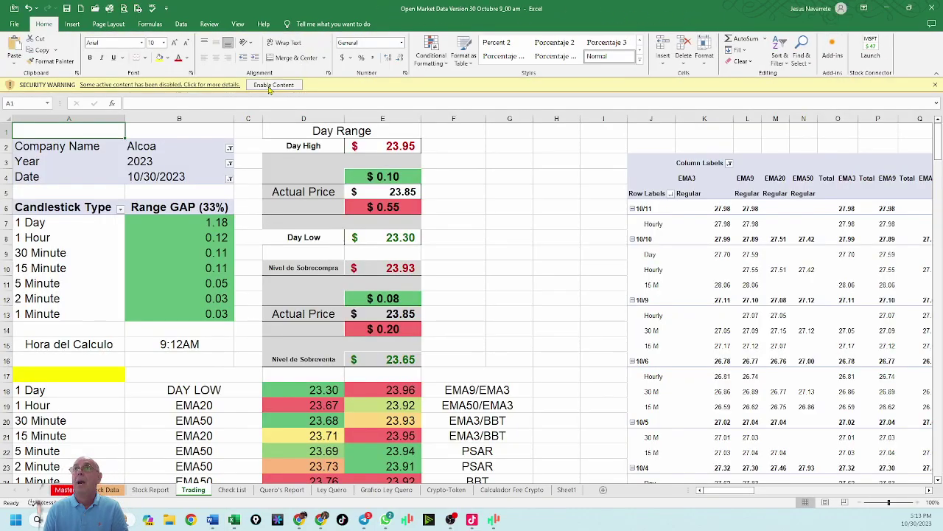
left_click(273, 85)
left_click(449, 289)
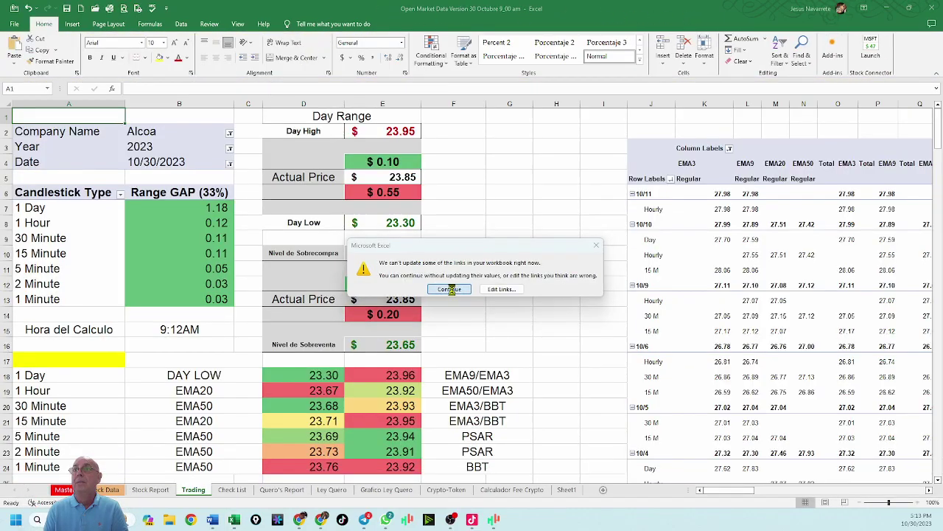
left_click(278, 490)
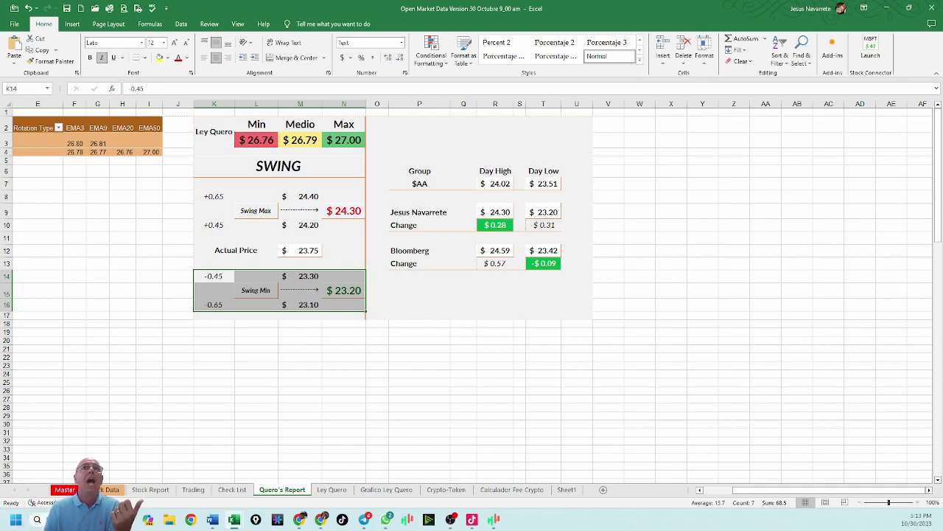
Draw red annotation arrows pointing to the +0.45, +0.65, -0.45 and -0.65 offsets in the SWING table
left_click_drag(115, 243, 190, 229)
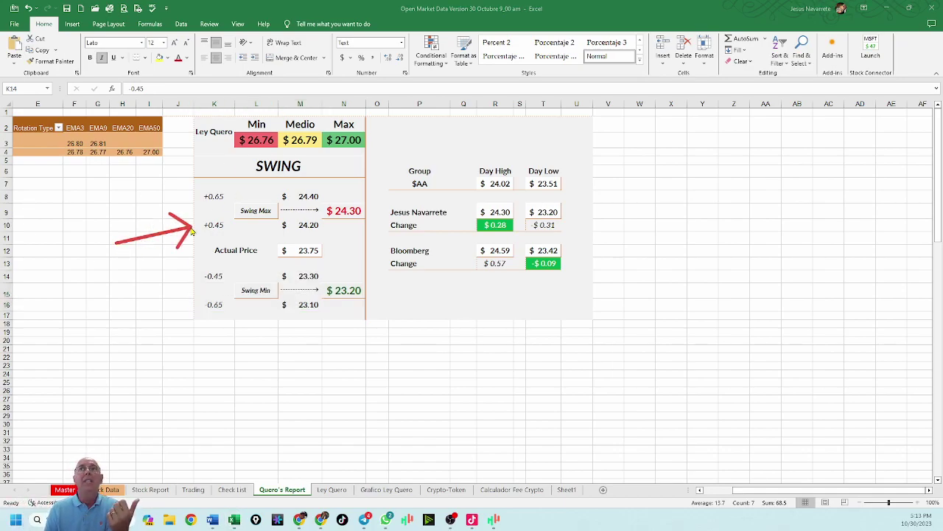
left_click_drag(131, 235, 198, 190)
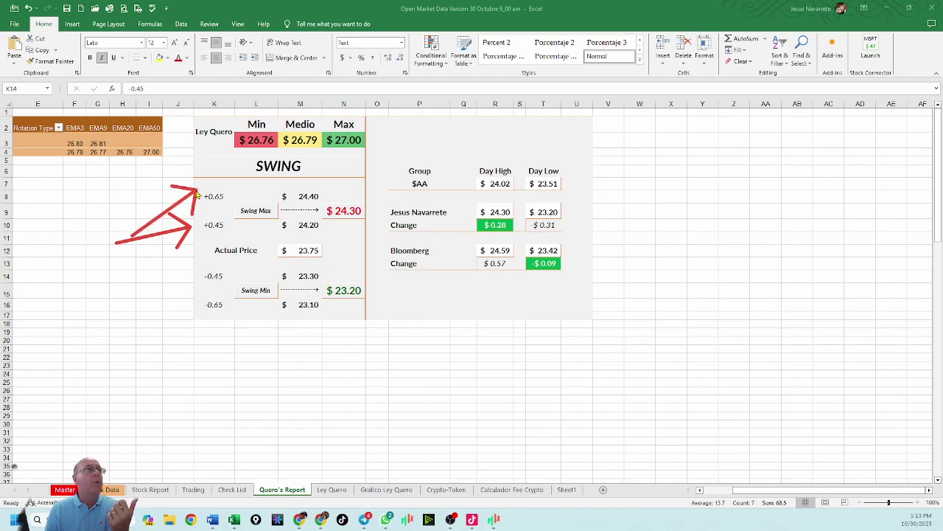
left_click_drag(136, 256, 194, 275)
mouse_move(137, 265)
left_mouse_down()
mouse_move(216, 326)
mouse_move(199, 313)
left_mouse_up()
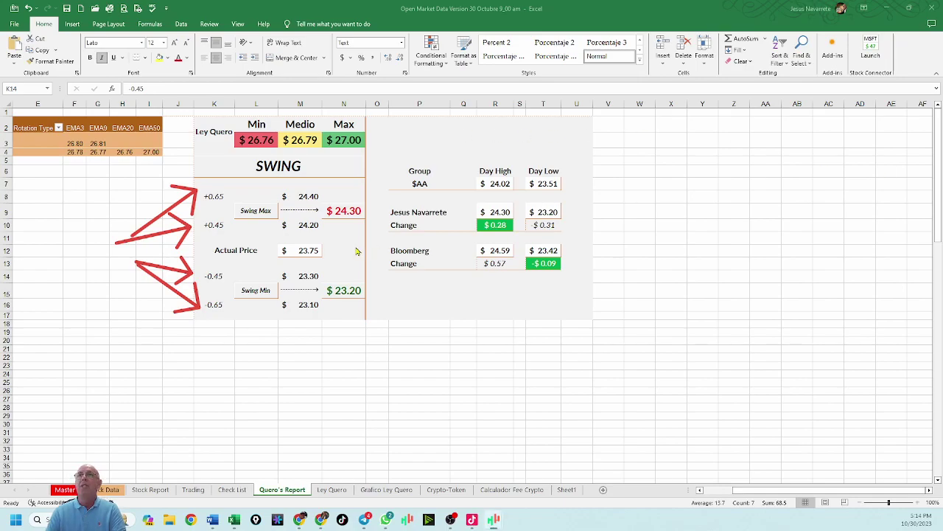
Set the Actual Price in the SWING table to 23.88 and clear the annotation arrows from the screen
left_click(303, 252)
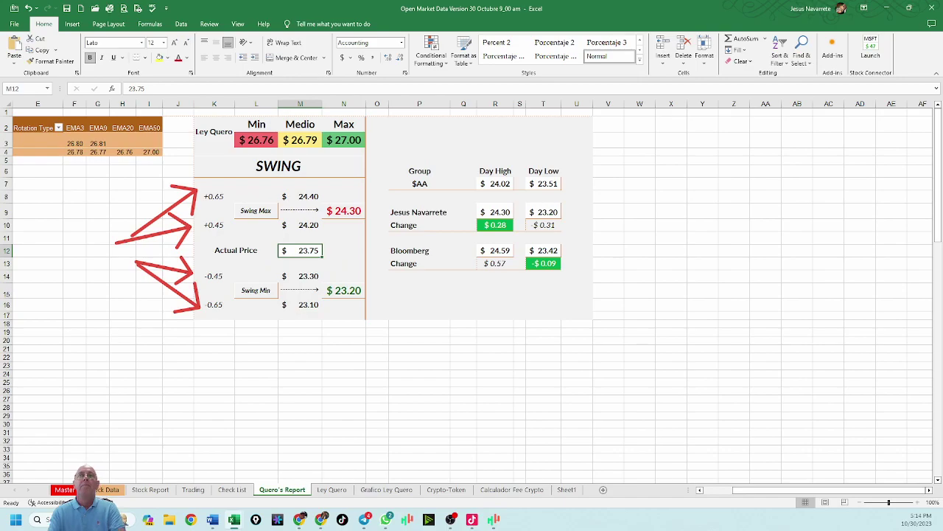
type("23.88")
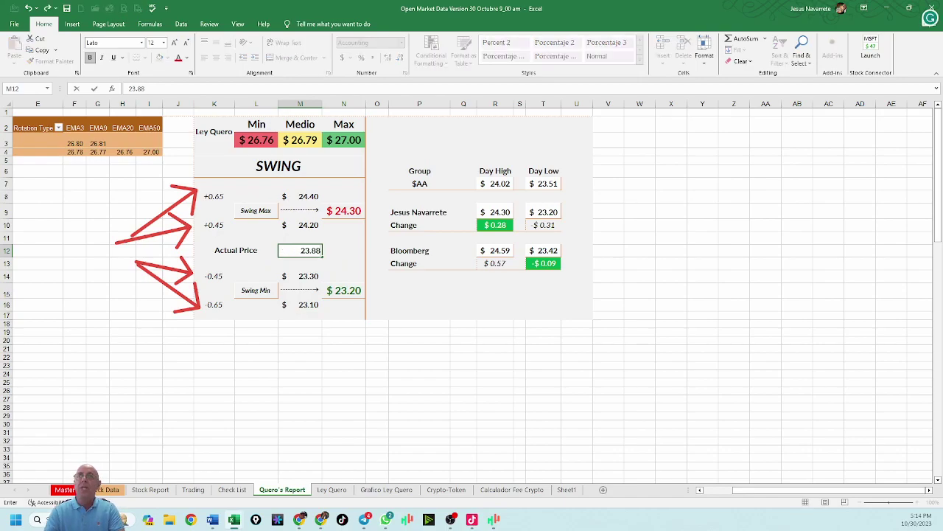
key("Return")
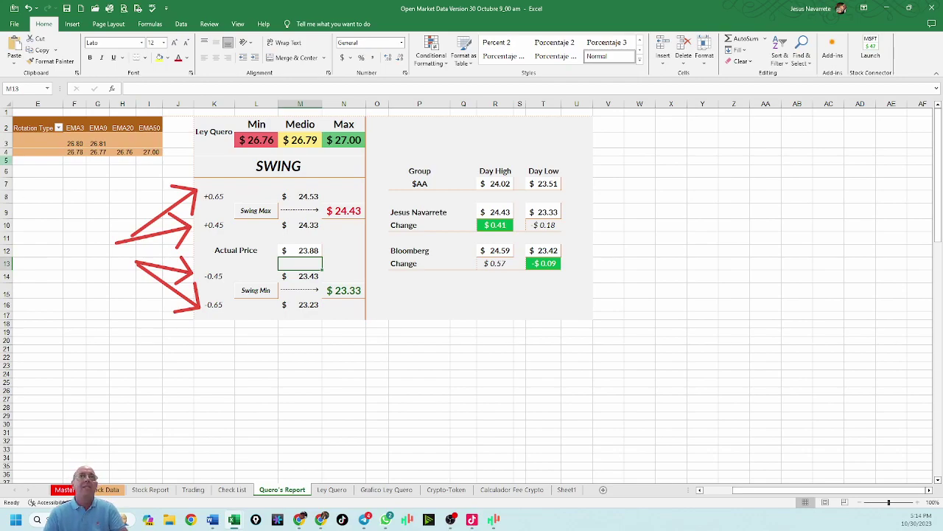
key("Escape")
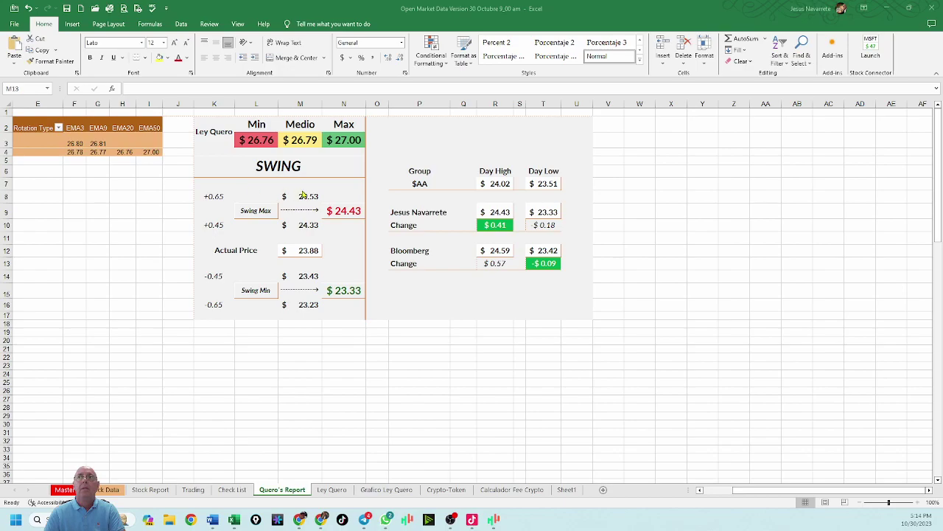
Draw red annotation arrows pointing to the four calculated prices beside the +0.65, +0.45, -0.45 and -0.65 offsets
left_click_drag(376, 178, 328, 198)
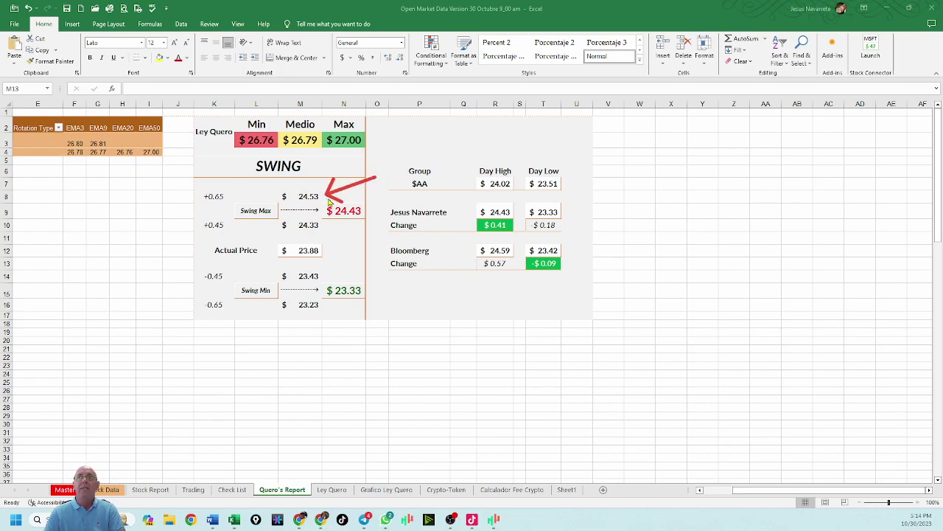
left_click_drag(360, 252, 326, 231)
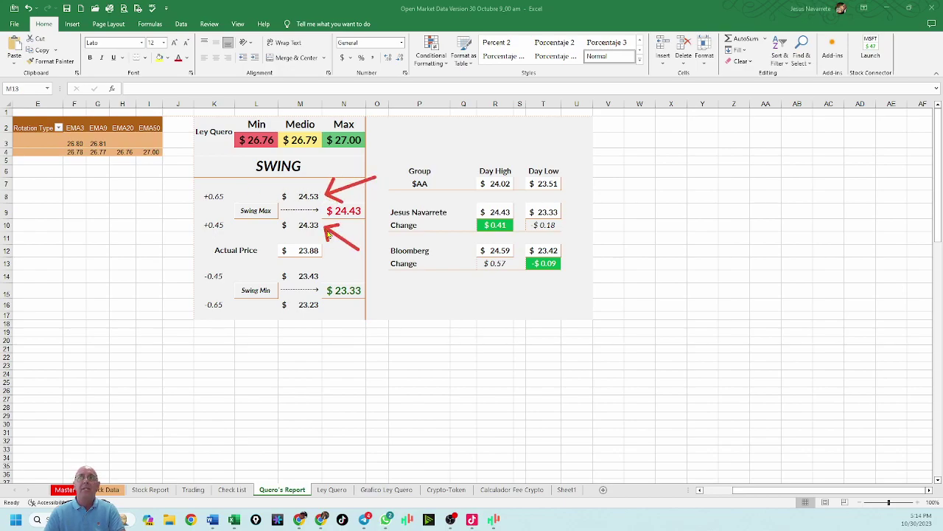
left_click_drag(359, 258, 329, 279)
left_click_drag(352, 325, 329, 310)
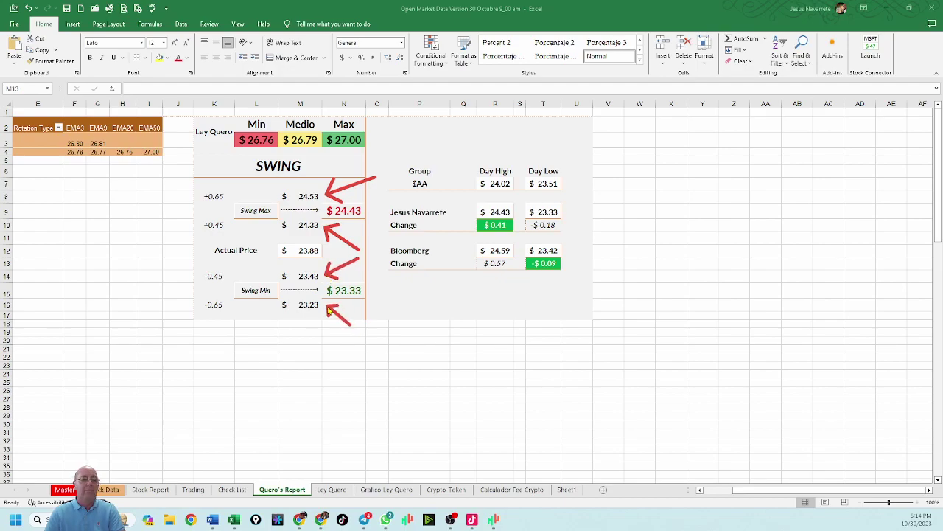
key("Escape")
Set the $AA group's Day High to 25.42 and its Day Low to 23.85
left_click(494, 183)
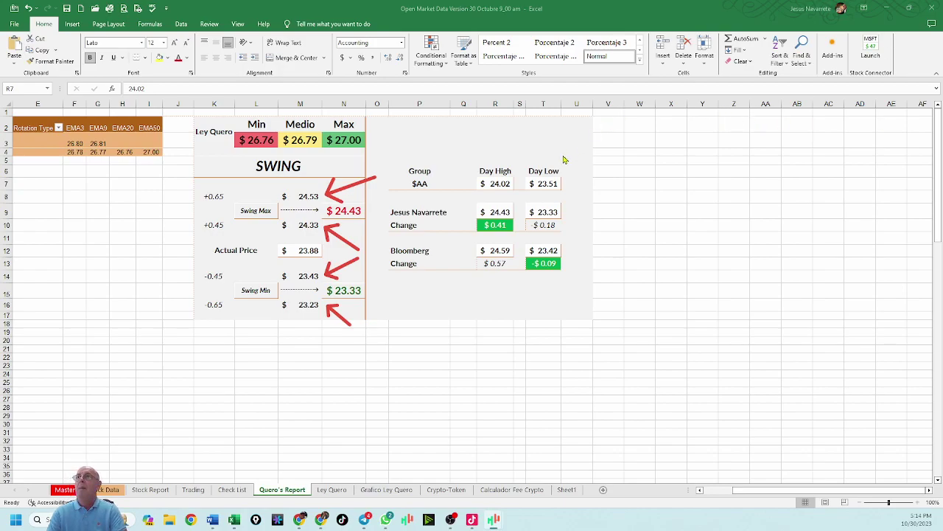
left_click(498, 185)
type("25.42")
key("Tab")
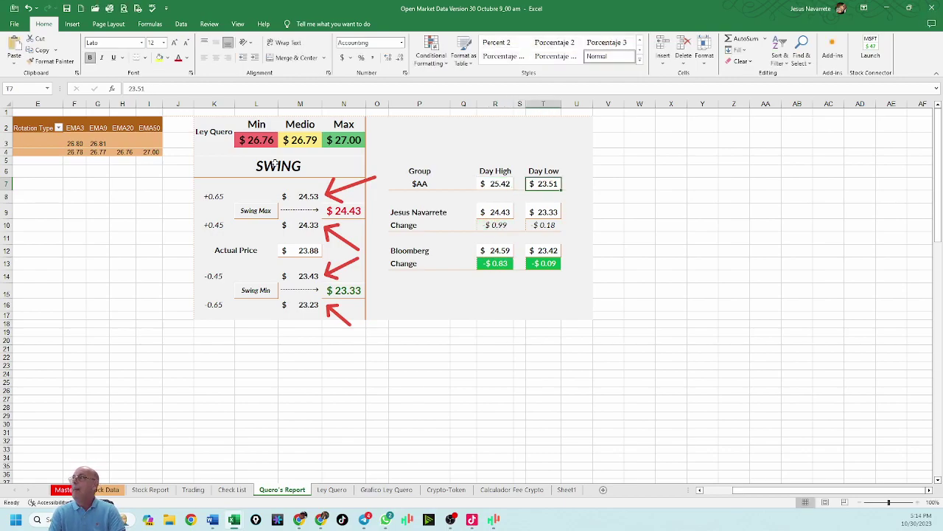
type("23.85")
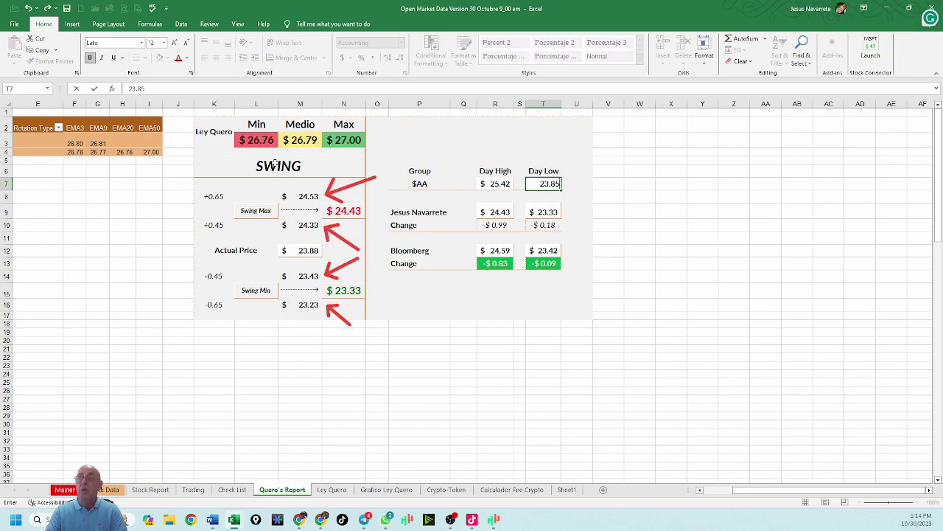
key("Return")
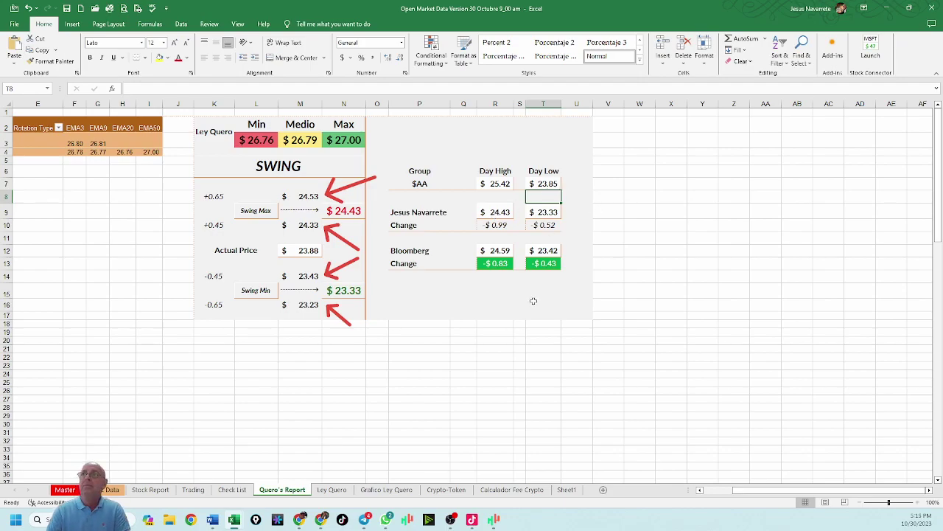
left_click(129, 378)
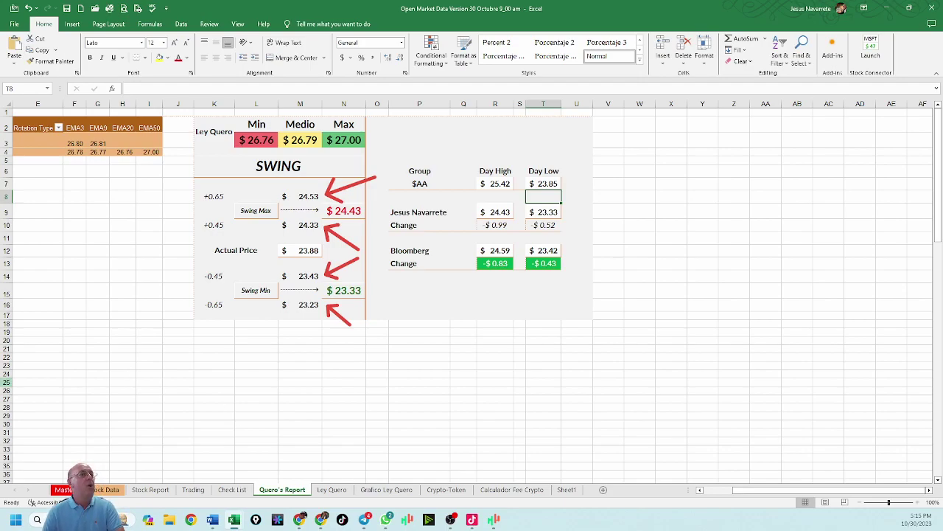
key("super+d")
key("super+d")
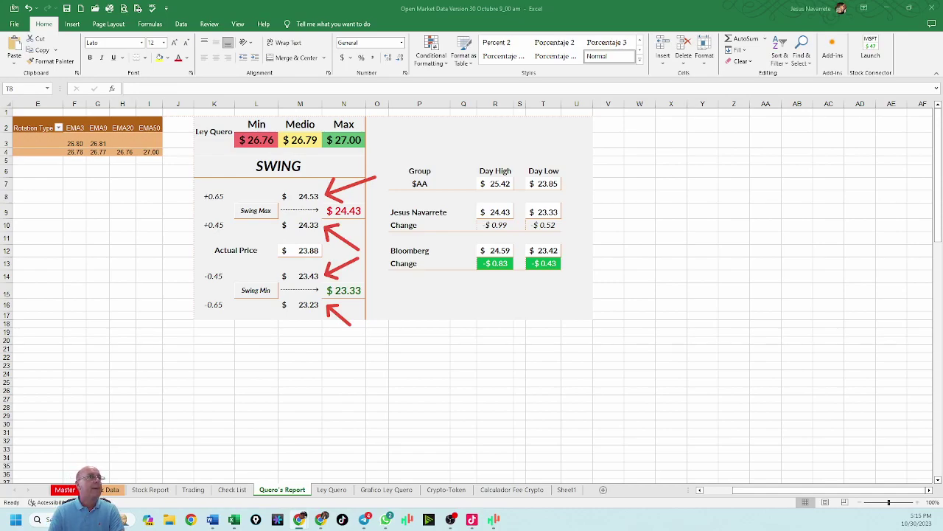
Set Bloomberg's Day High to 24.06 and its Day Low to 23.47
left_click(500, 251)
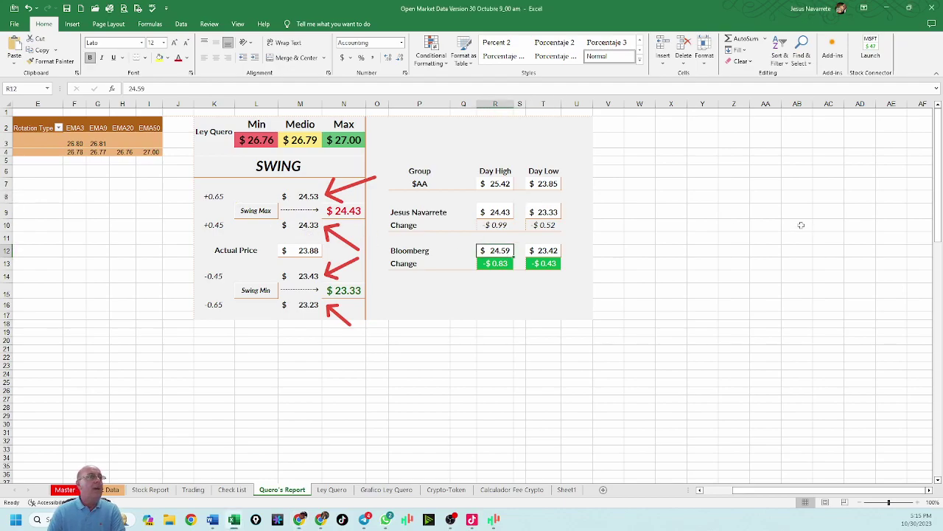
type("24.06")
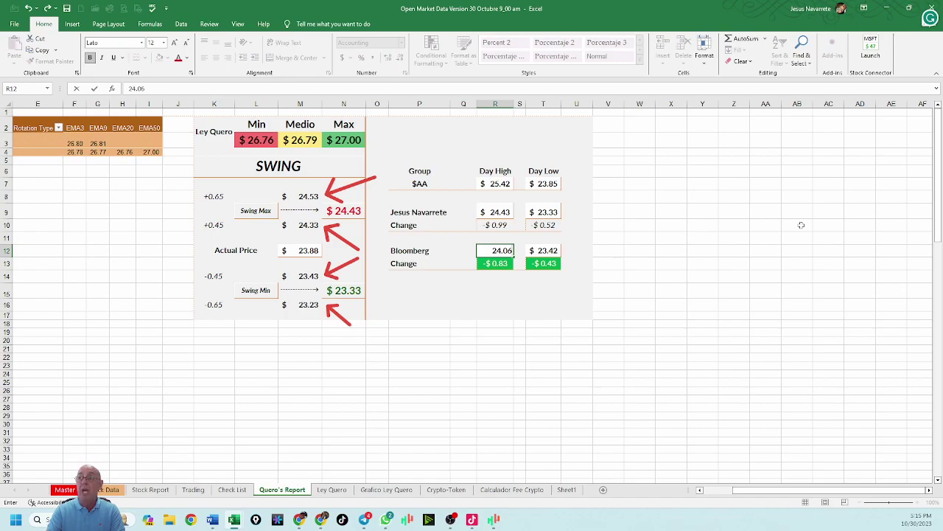
key("Tab")
key("Tab")
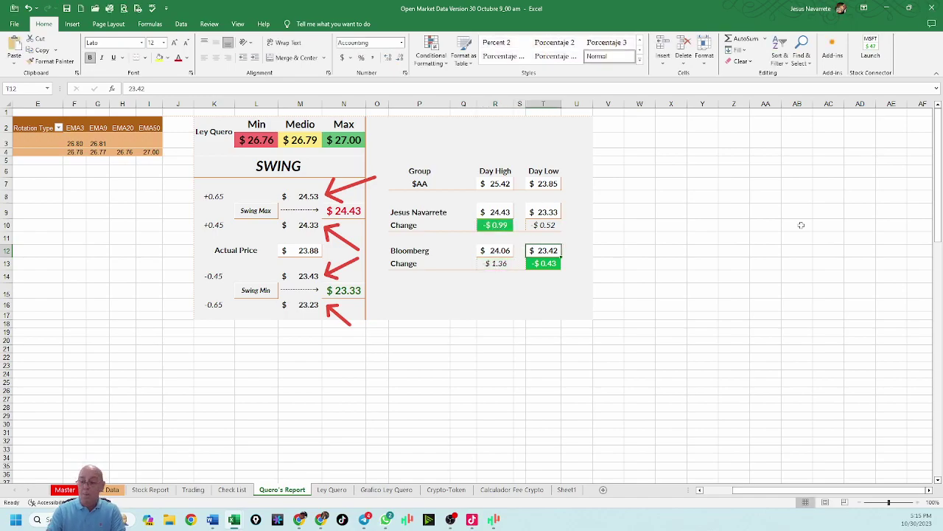
type("23.47")
key("Return")
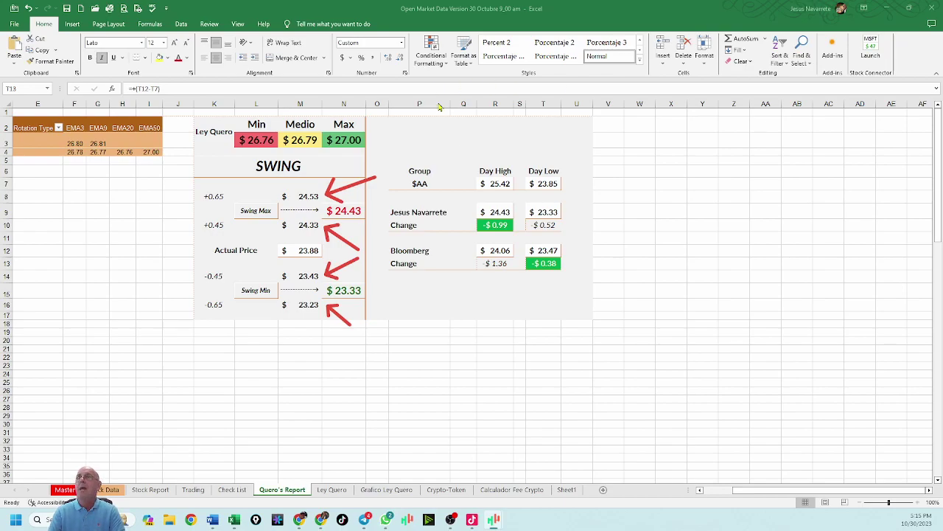
Set the $AA group's Day High to 24.66 and its Day Low to 24.06
left_click(496, 186)
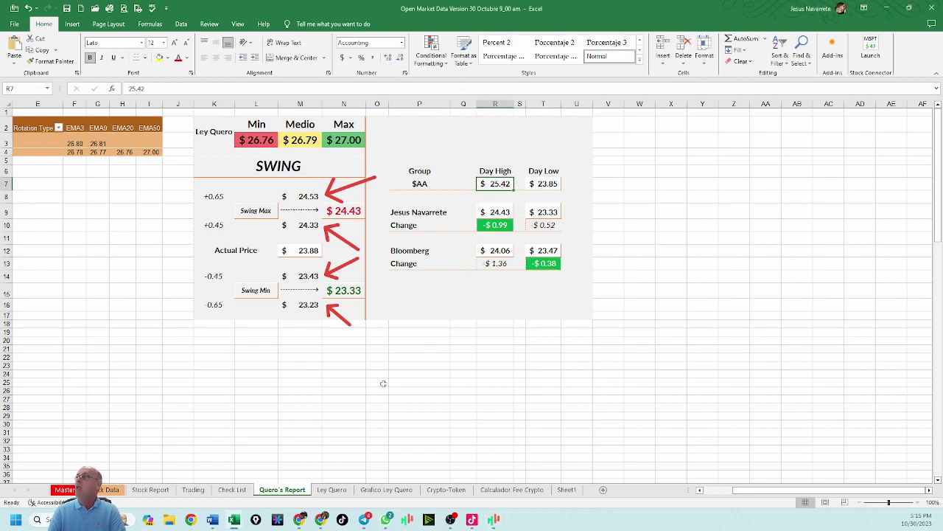
type("24.66")
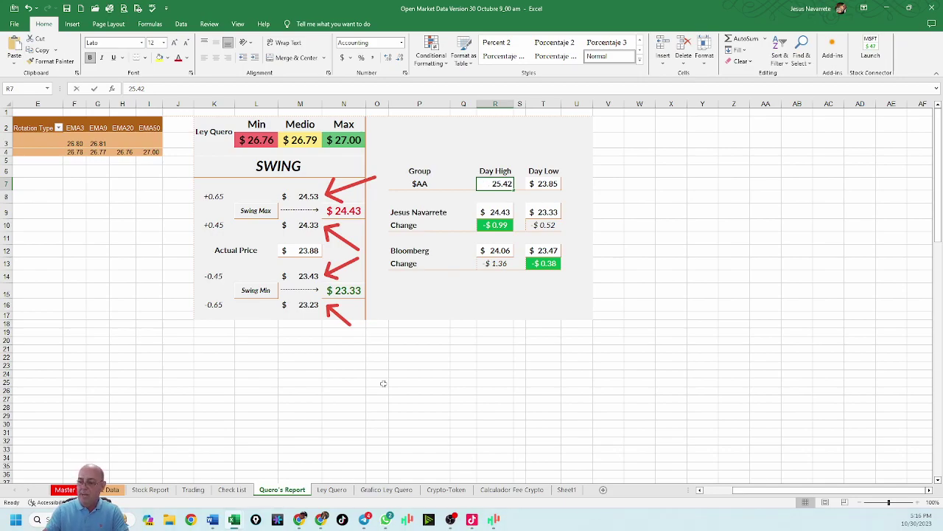
key("Tab")
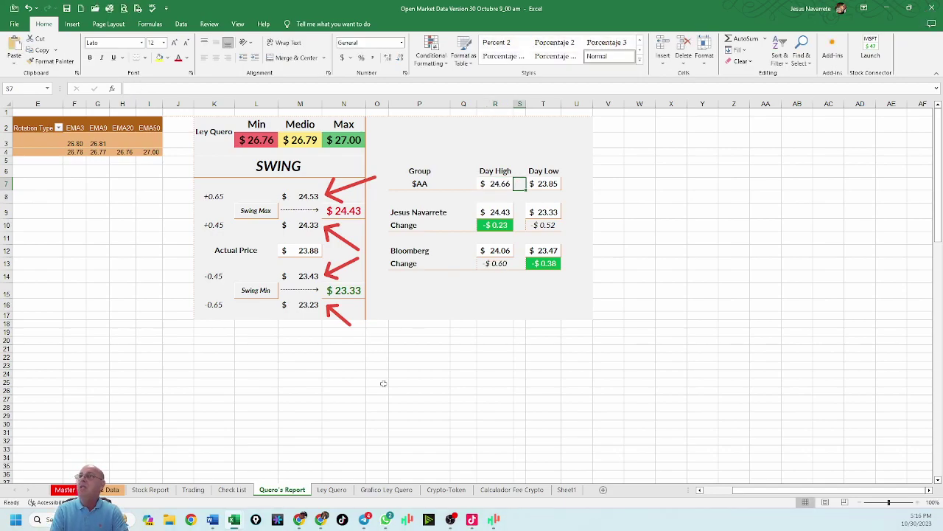
key("Tab")
type("24.06")
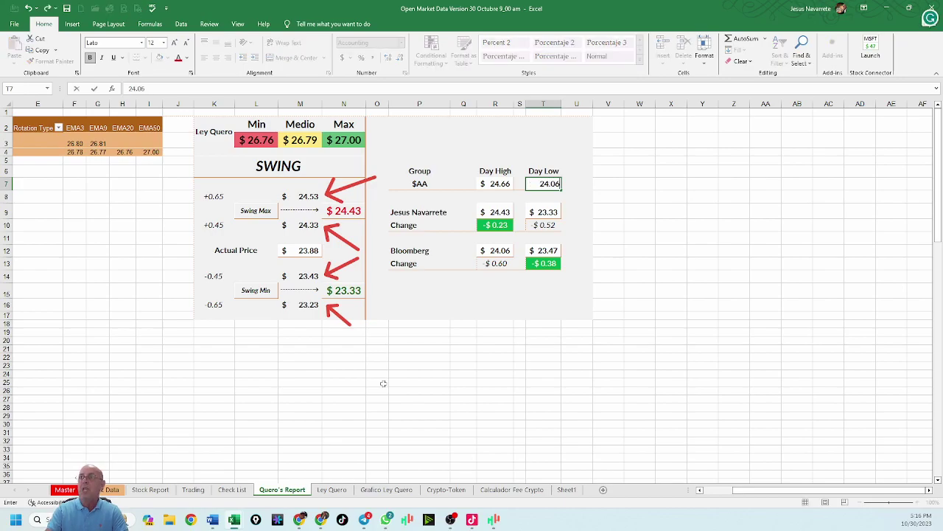
key("Tab")
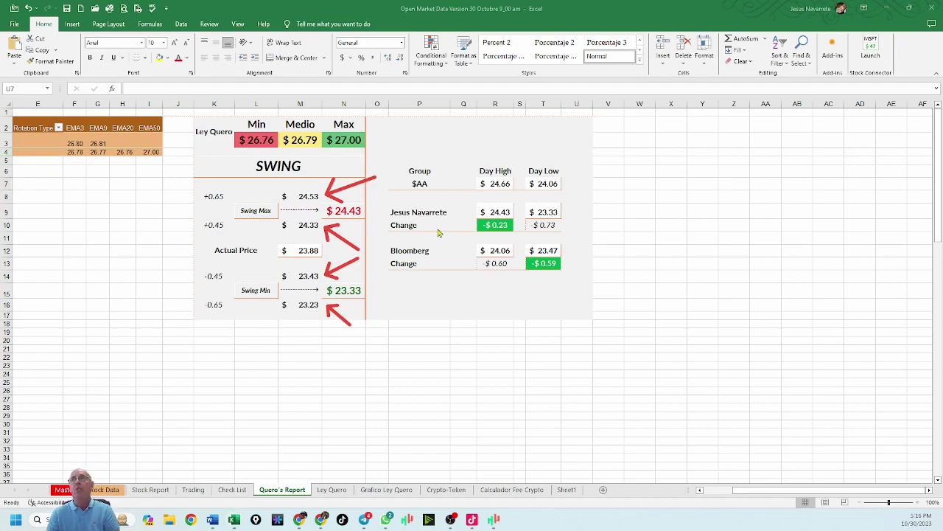
Draw red annotation arrows pointing to the forecast Day High, Day Low and both changes above Bloomberg, plus Bloomberg's Day High change
left_click_drag(475, 212, 483, 212)
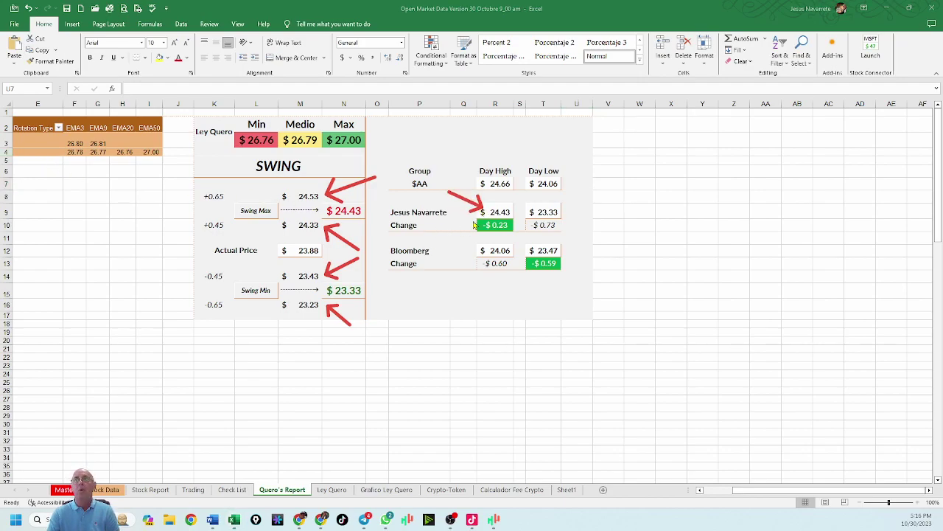
left_click_drag(594, 182, 567, 207)
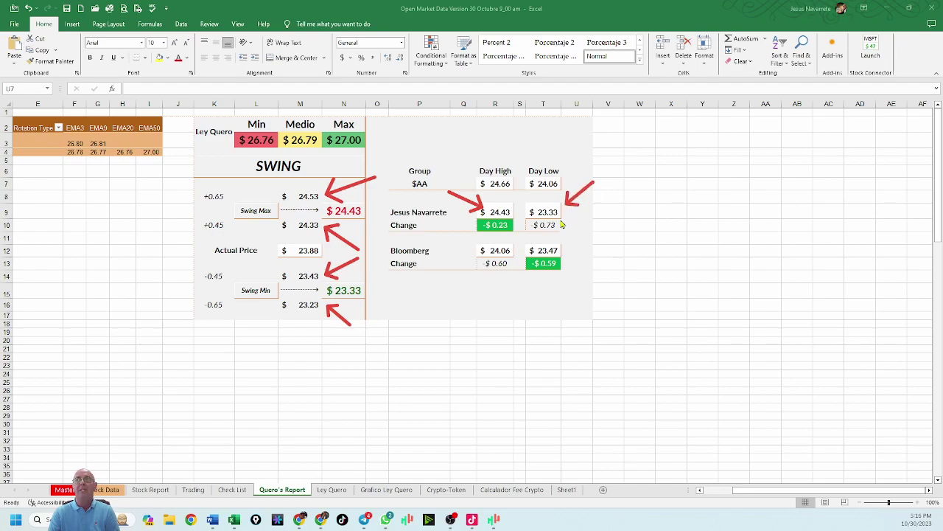
left_click_drag(439, 225, 476, 224)
left_click_drag(443, 263, 478, 263)
left_click_drag(608, 225, 569, 229)
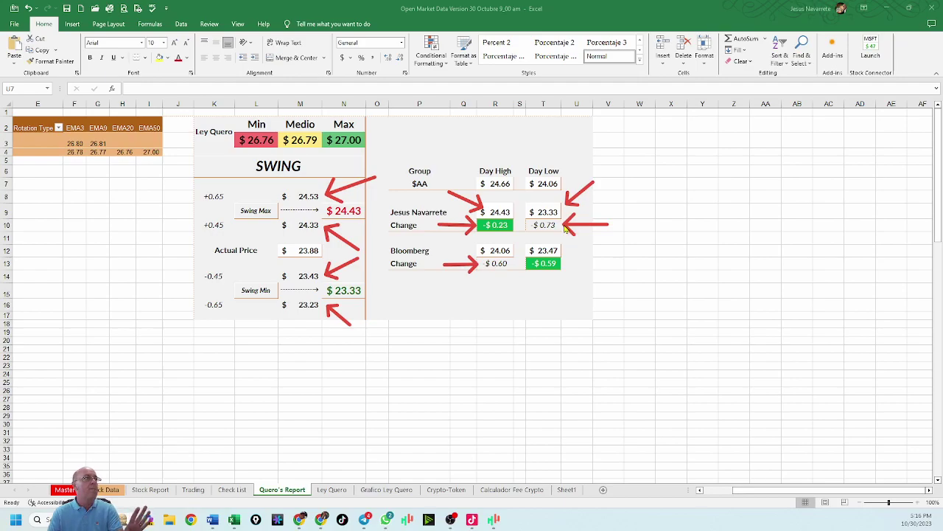
Sketch a long rising and a long falling trend arrow with short arrows marking their ends, and clear all annotations
mouse_move(358, 413)
left_mouse_down()
mouse_move(545, 89)
mouse_move(564, 171)
mouse_move(572, 169)
left_mouse_up()
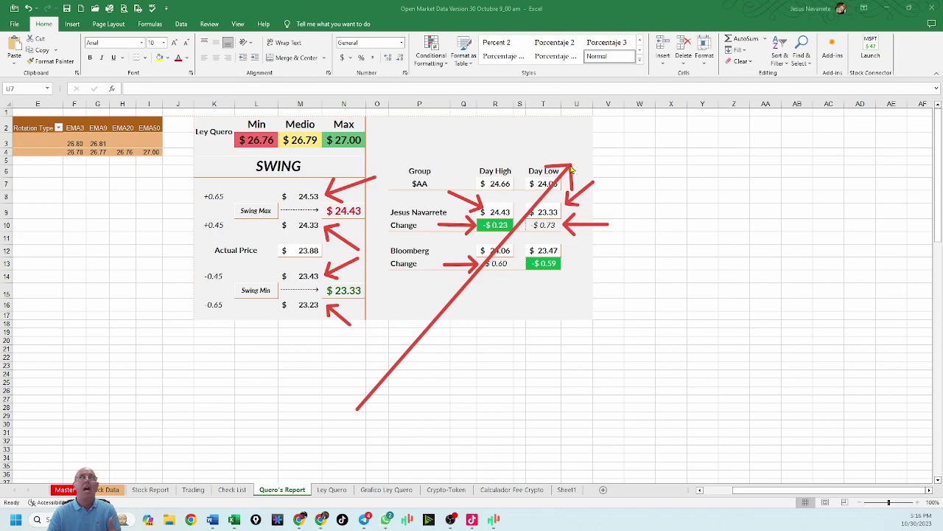
mouse_move(593, 127)
left_mouse_down()
mouse_move(747, 295)
mouse_move(813, 399)
left_mouse_up()
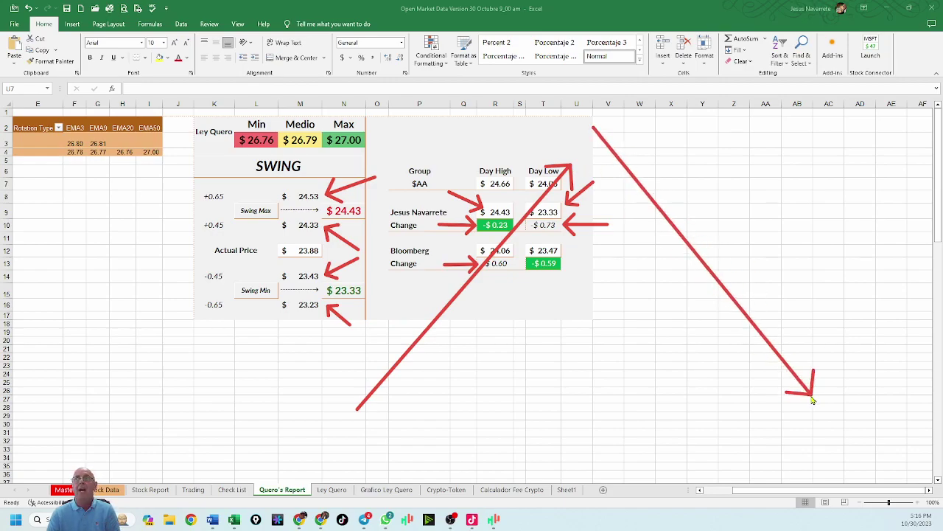
left_click_drag(884, 335, 842, 379)
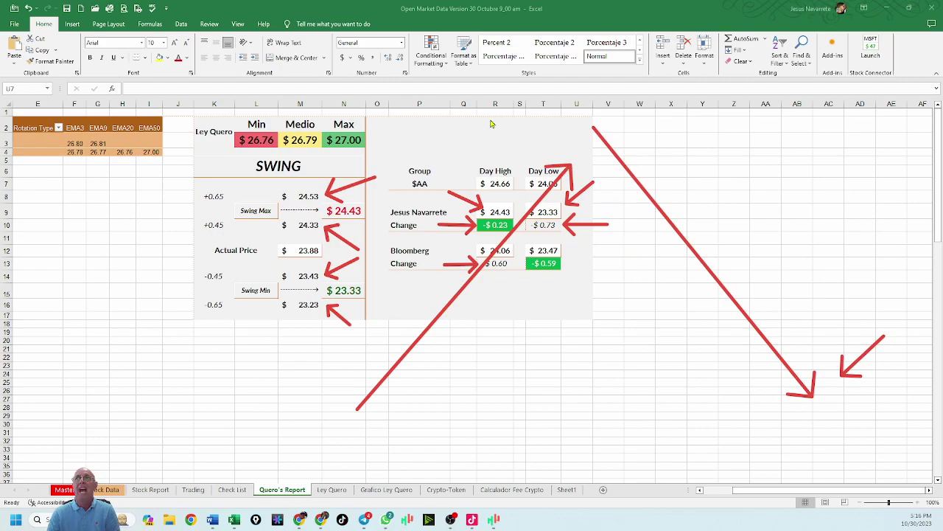
left_click_drag(485, 112, 552, 162)
left_click_drag(393, 448, 369, 427)
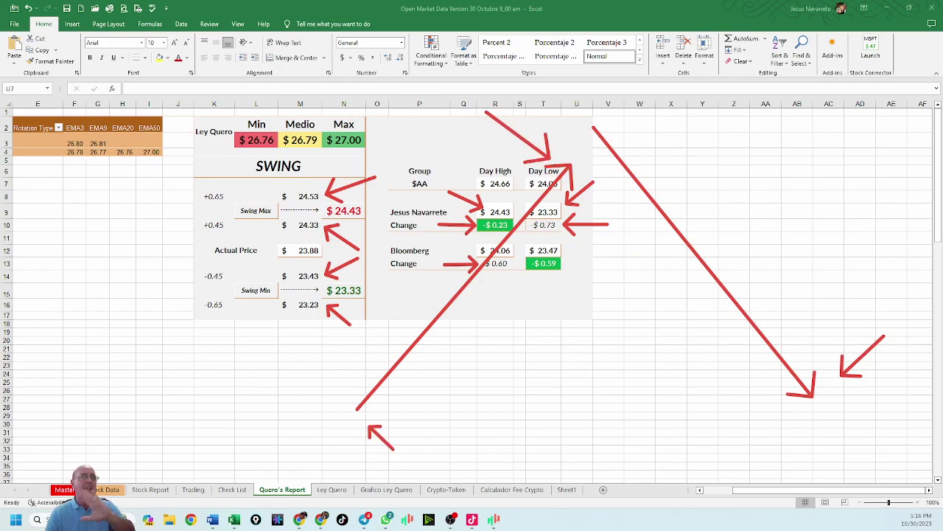
key("Escape")
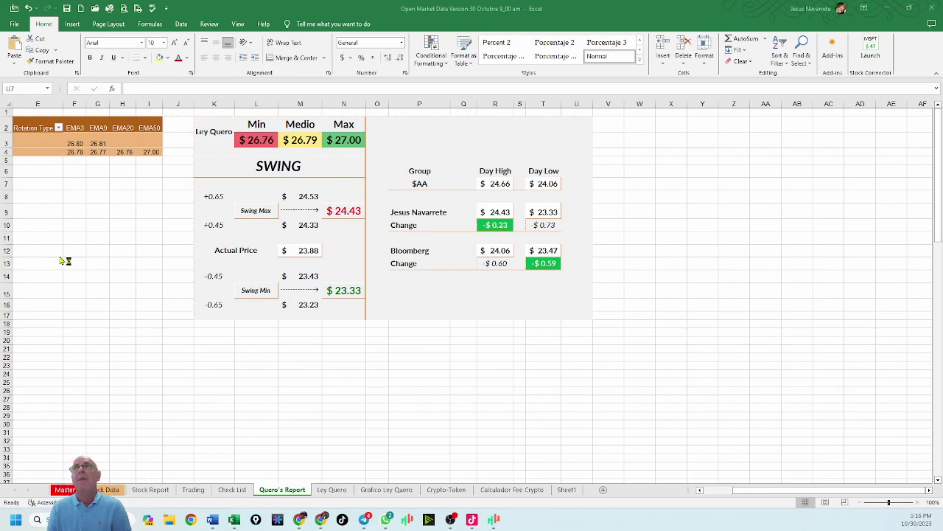
Mark both of Bloomberg's changes and the Day High change of the forecast above it with red arrows, and clear them
left_click_drag(589, 263, 564, 262)
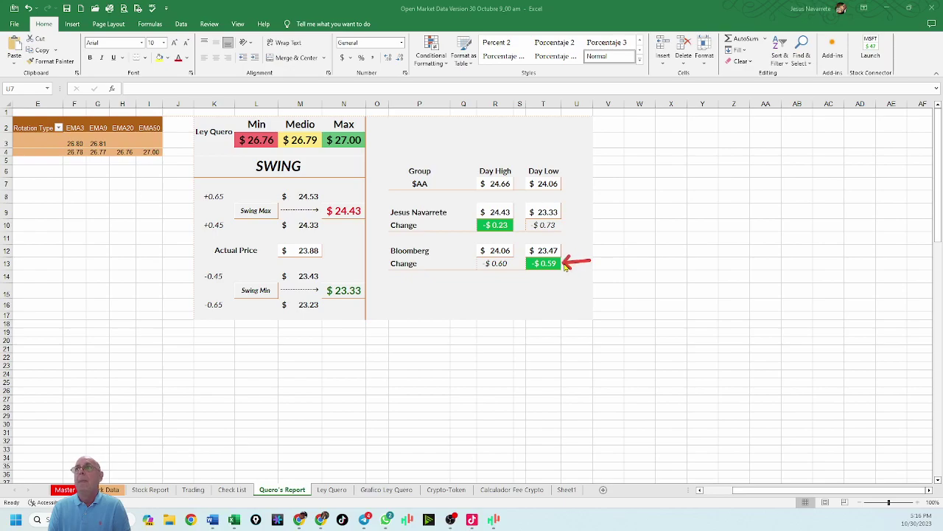
left_click_drag(442, 261, 472, 263)
left_click_drag(448, 227, 469, 230)
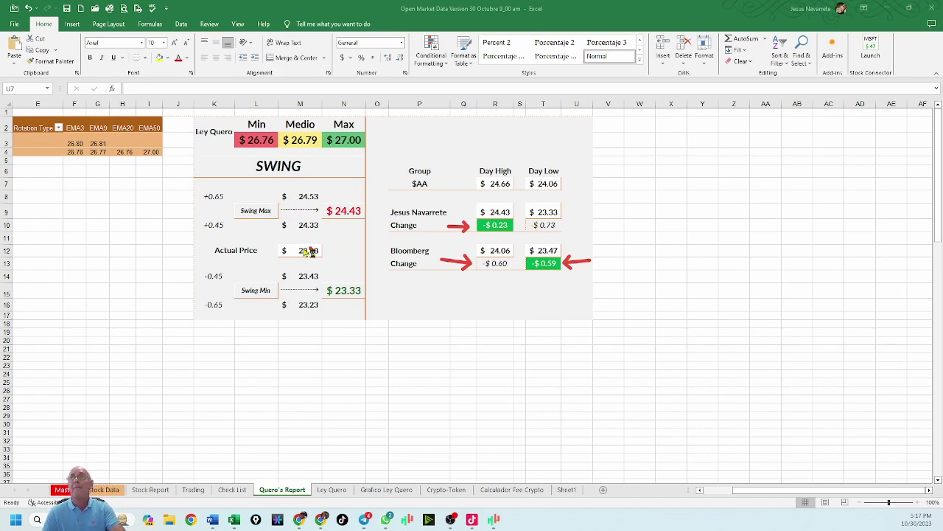
key("Escape")
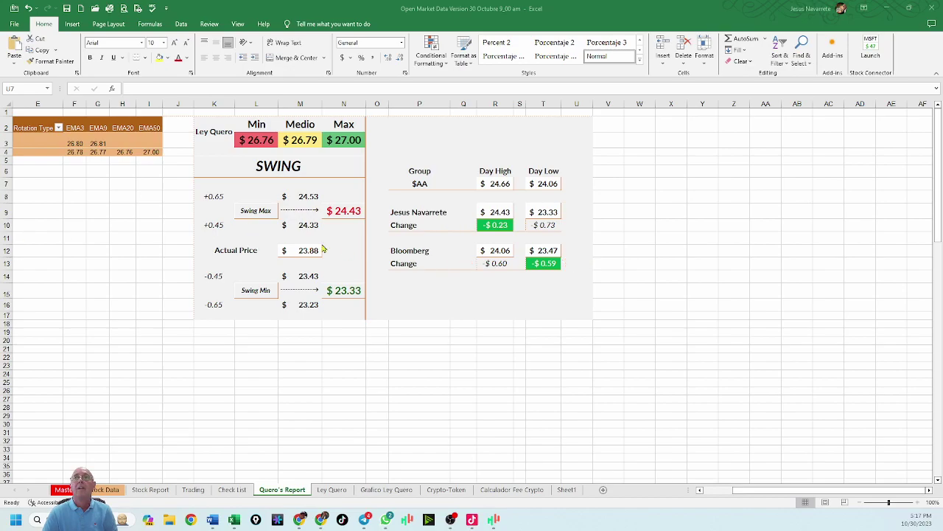
Set the Actual Price in the SWING table to 24.71
left_click(300, 251)
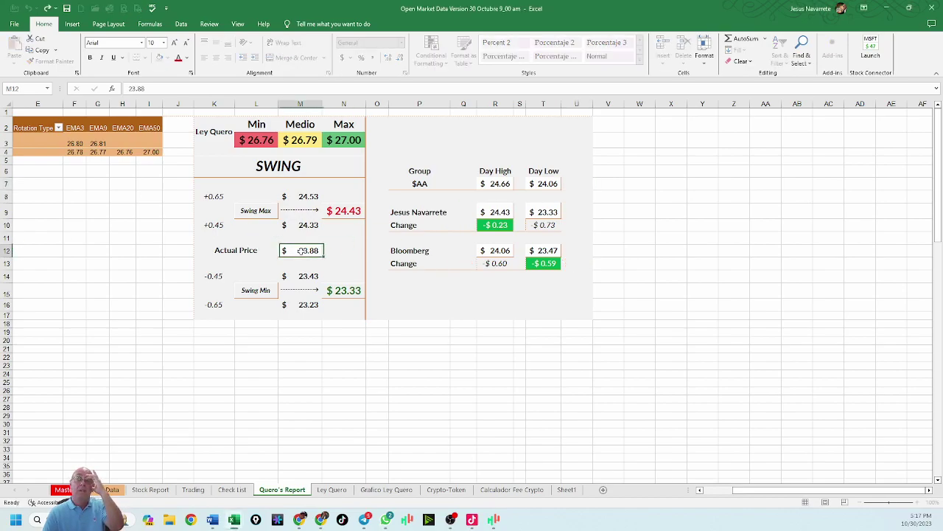
type("24.71")
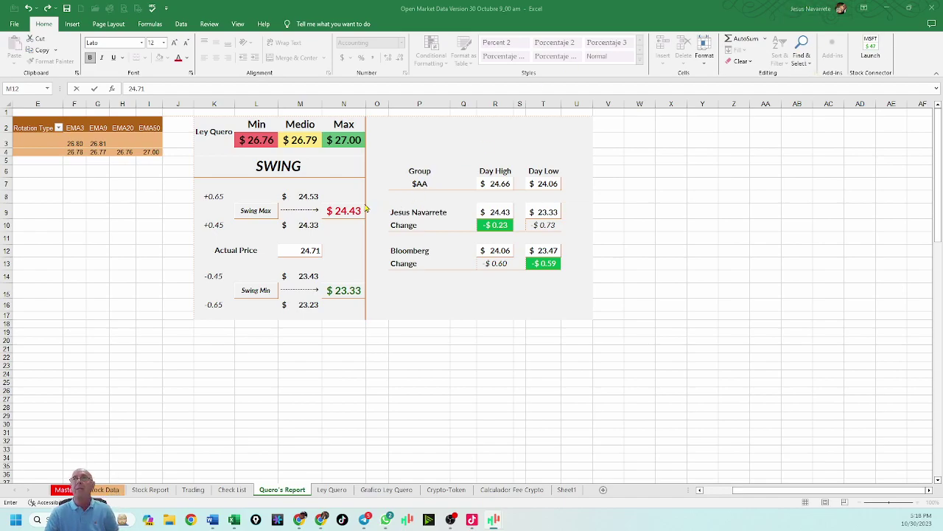
left_click(305, 254)
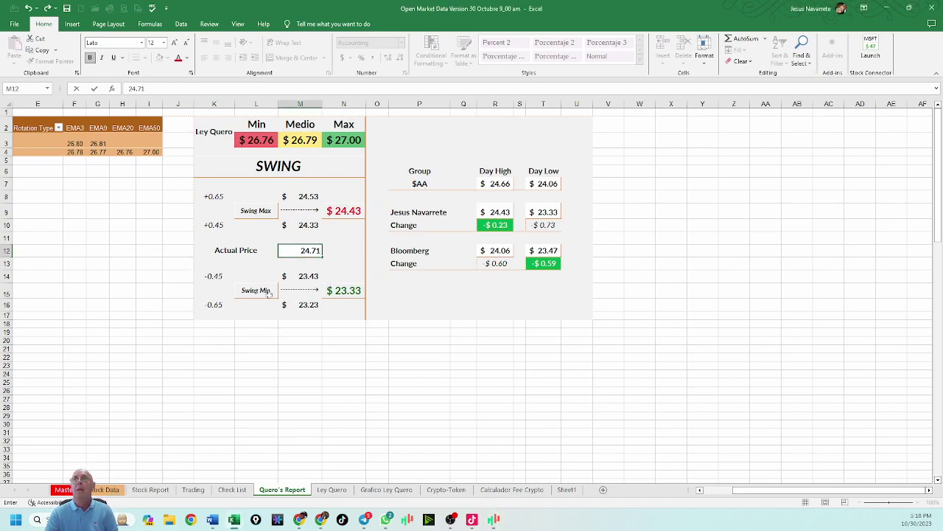
key("Return")
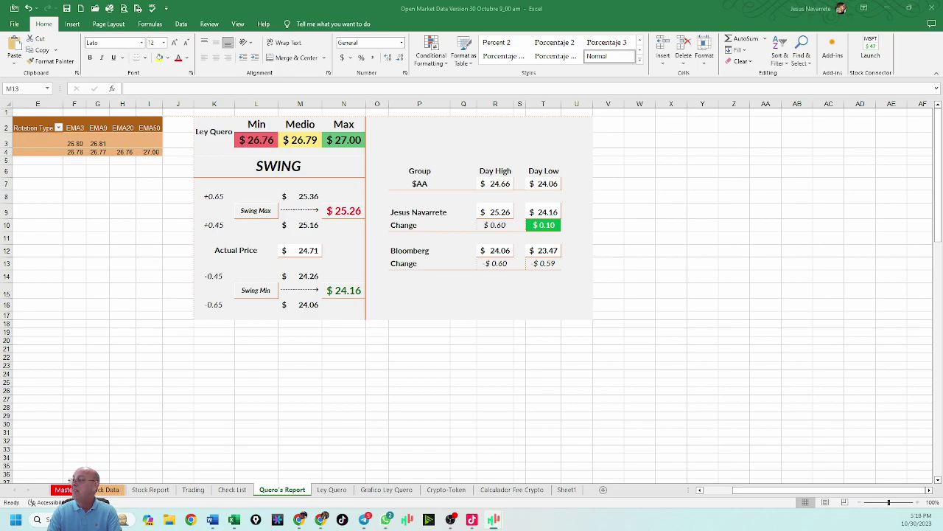
Set the $AA group's Day High to 25.42 and its Day Low to 23.85
left_click(498, 184)
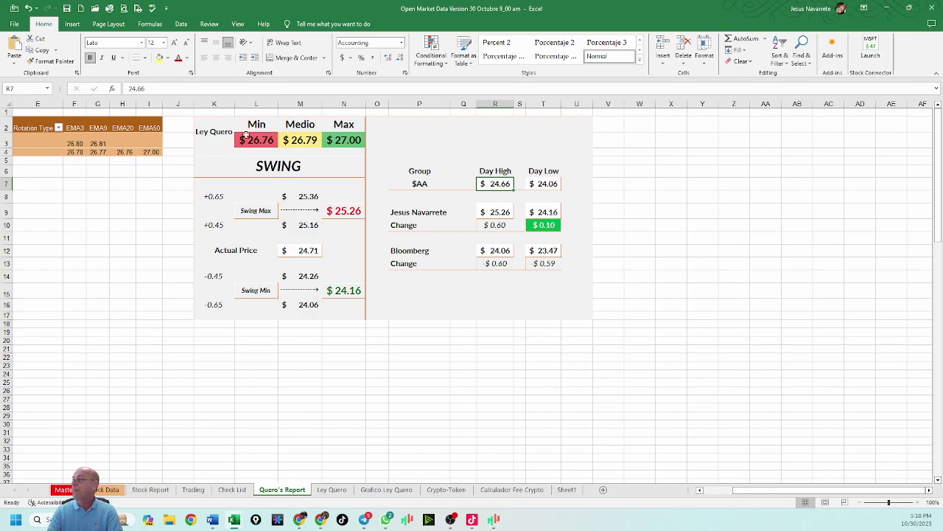
type("25.042")
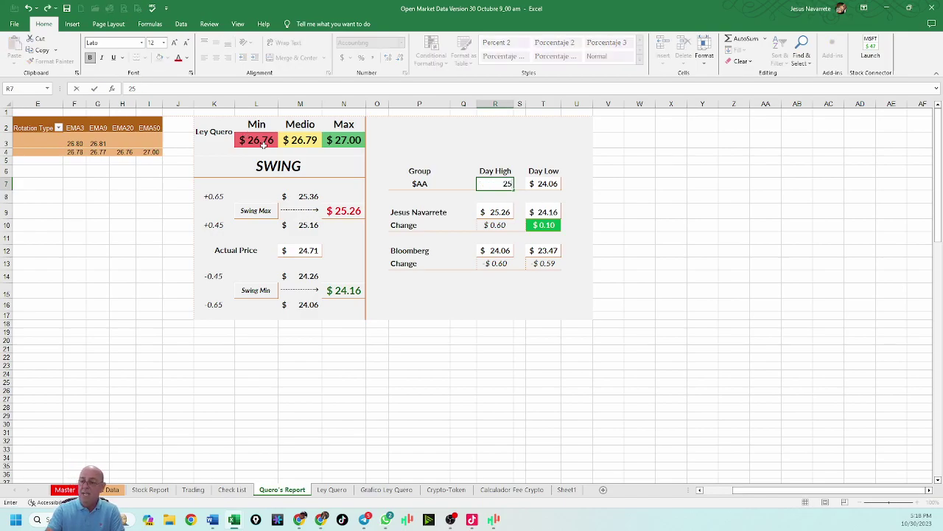
key("BackSpace")
key("BackSpace")
key("BackSpace")
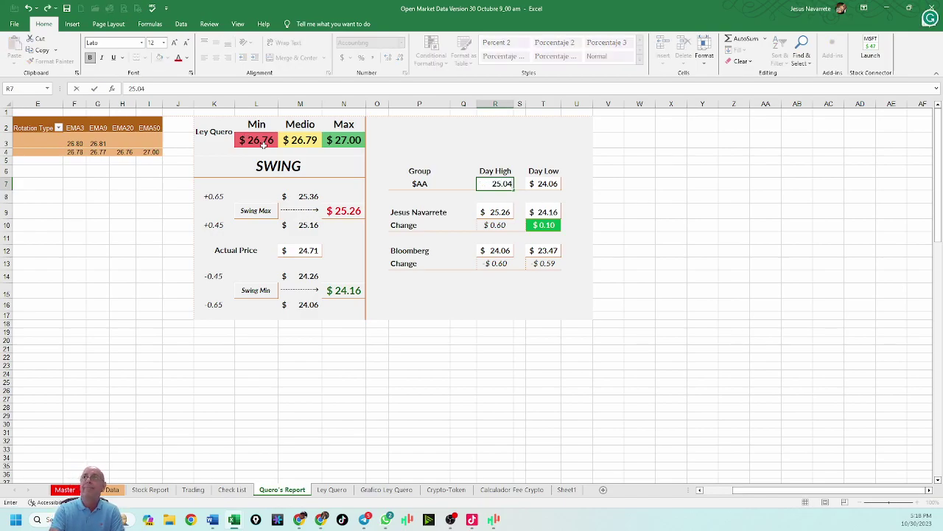
type("42")
key("Tab")
key("Tab")
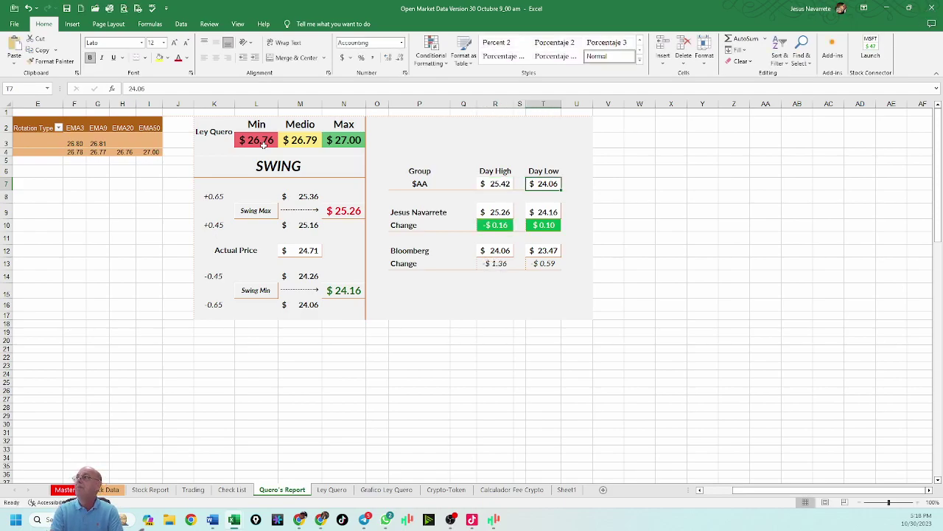
type("23.85")
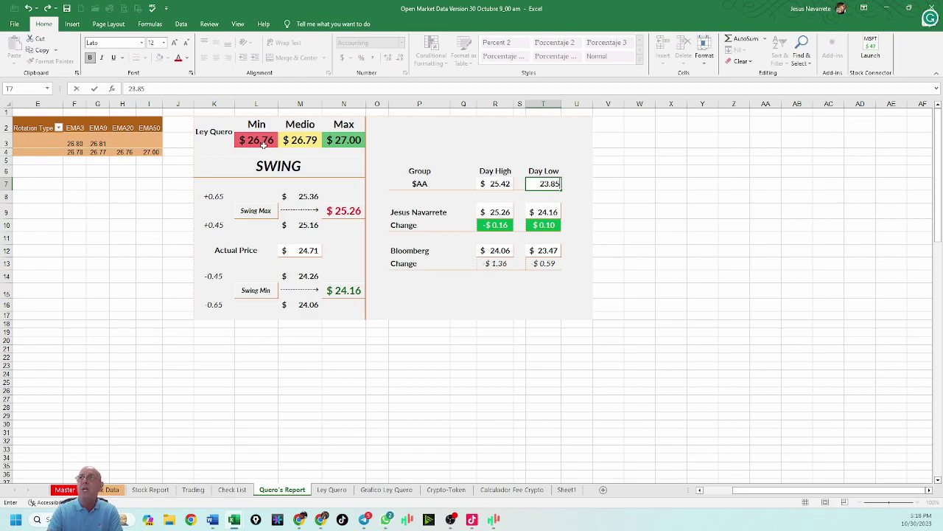
key("Return")
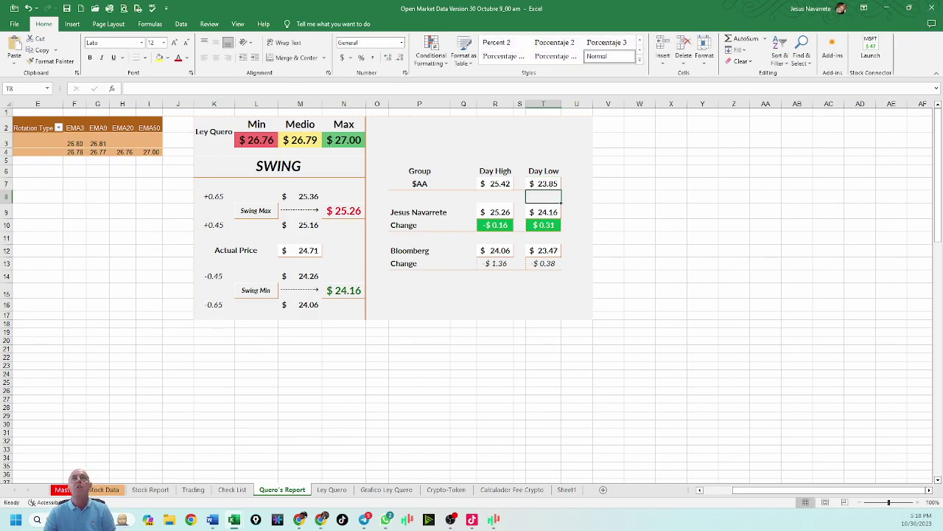
Draw red annotation arrows pointing to the $AA Day High, the forecast Day High above Bloomberg, and Bloomberg's Day High change
left_click_drag(451, 195, 475, 210)
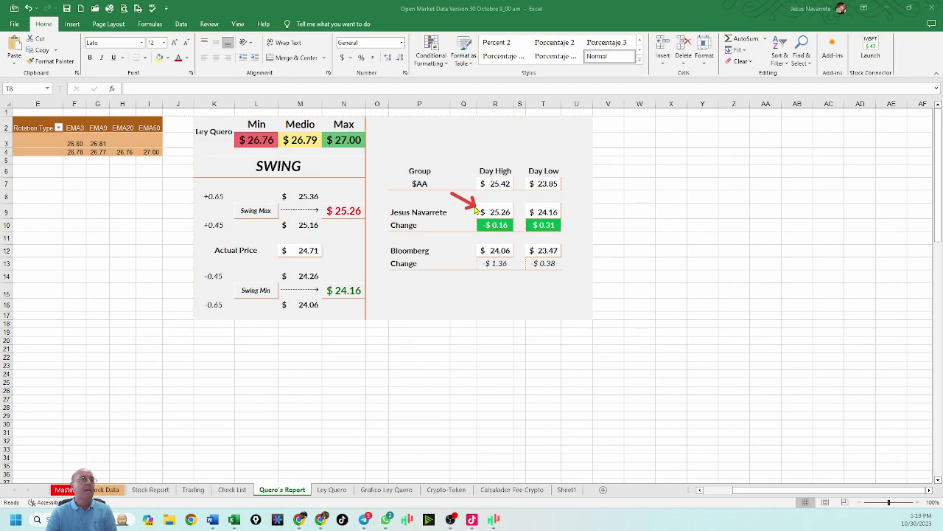
left_click_drag(428, 131, 474, 175)
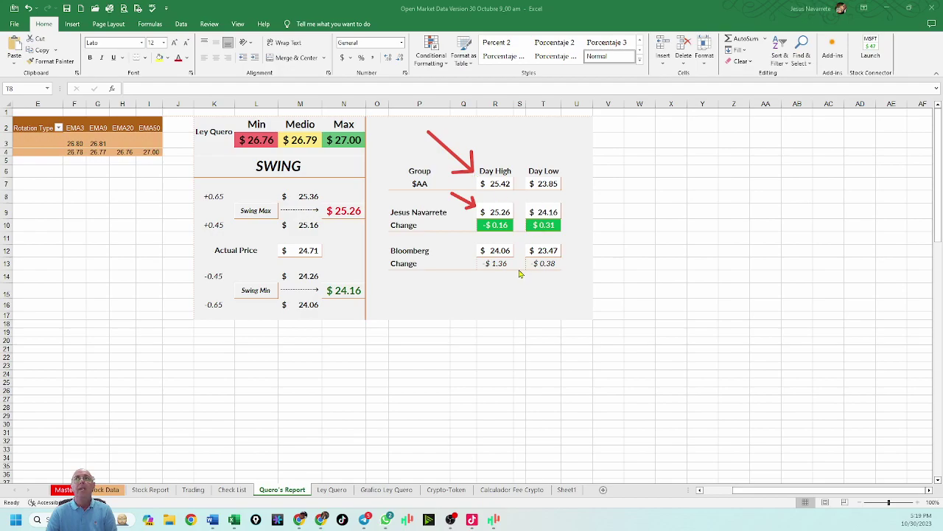
left_click_drag(519, 355, 510, 273)
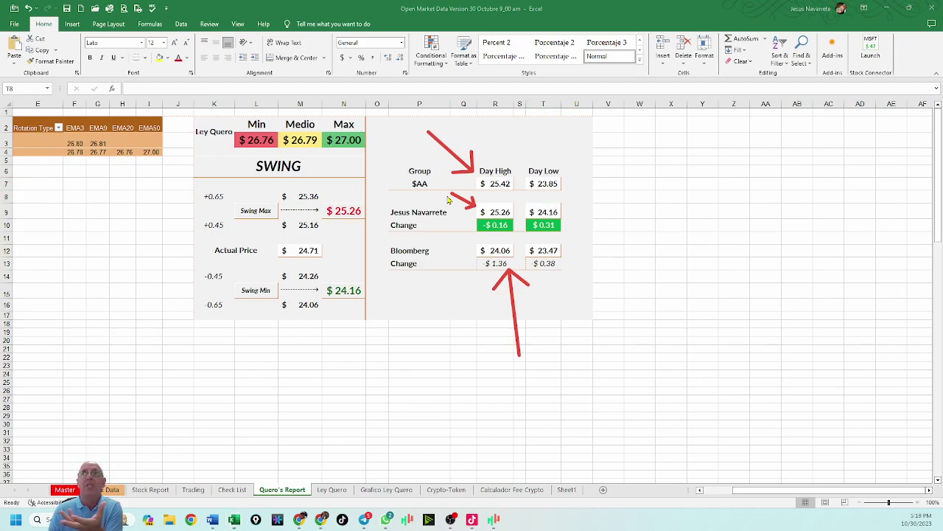
left_click_drag(532, 198, 520, 207)
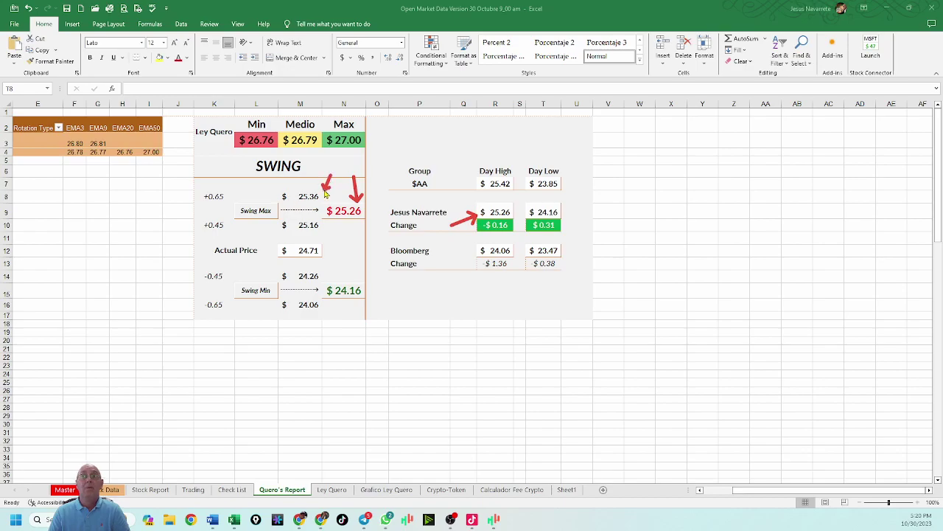
Set the Day High of the personal forecast above Bloomberg to 25.36
left_click(500, 213)
type("25.36")
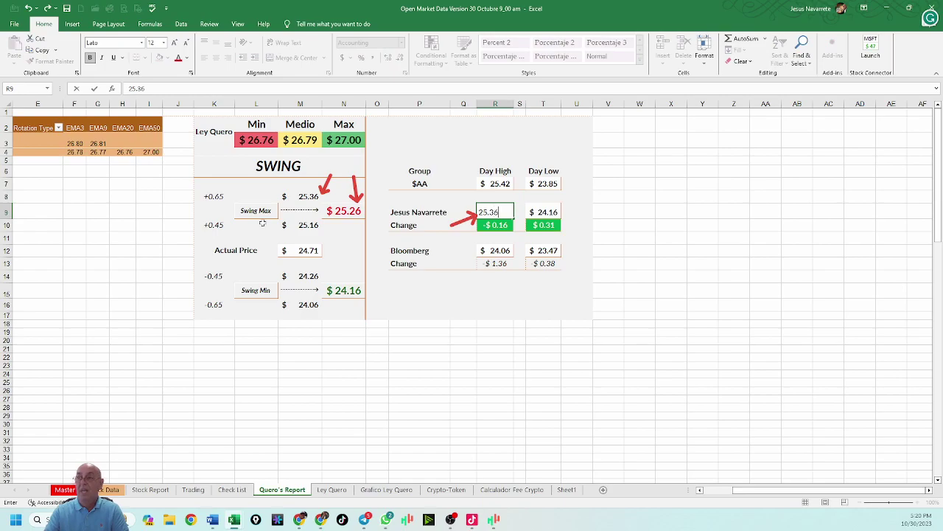
key("Return")
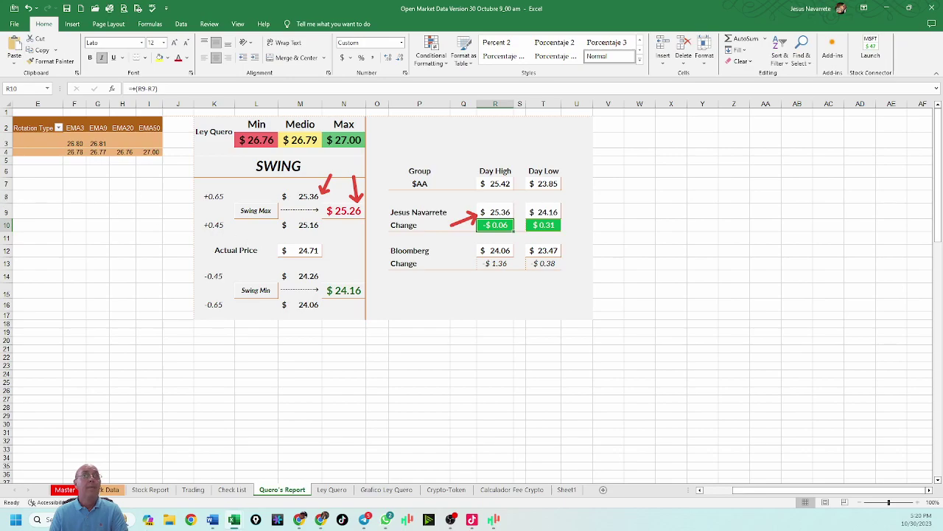
Draw red arrows pointing to the +0.65 and +0.45 offsets in the SWING table, and clear all the arrows
key("ctrl+2")
left_click_drag(124, 205, 203, 225)
left_click_drag(125, 205, 197, 196)
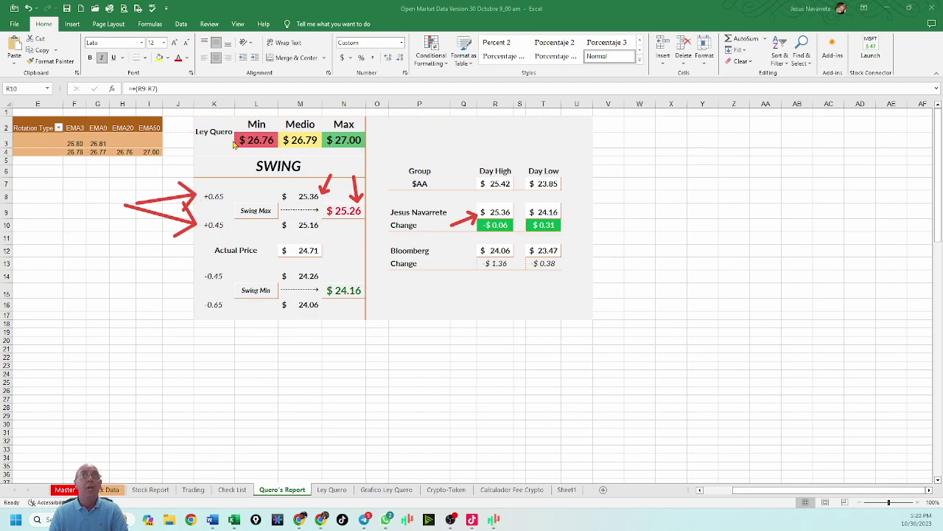
left_click(217, 145)
left_click_drag(218, 159, 218, 182)
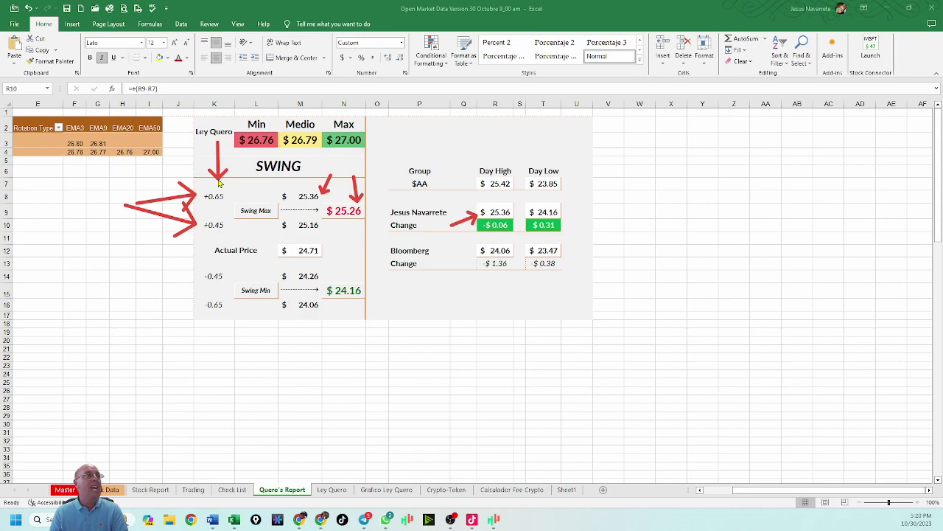
left_click_drag(175, 268, 199, 236)
left_click_drag(163, 140, 205, 199)
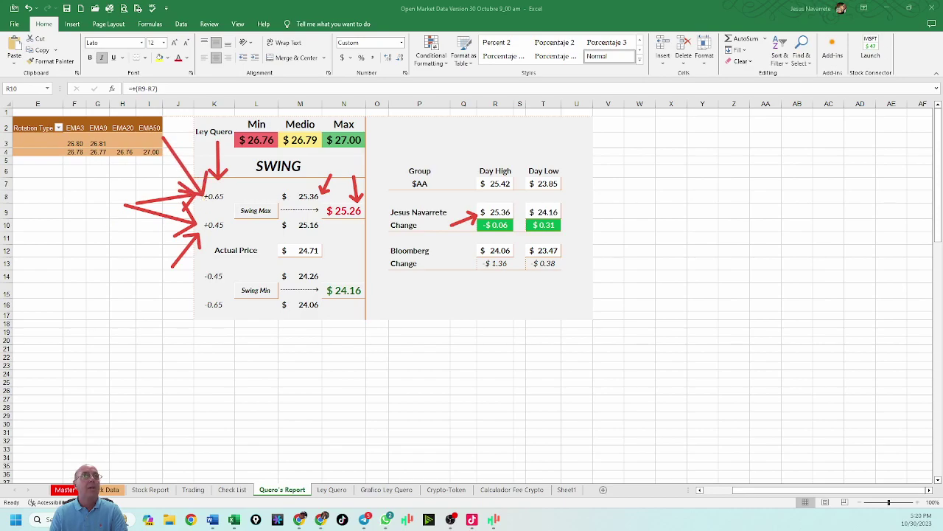
key("Escape")
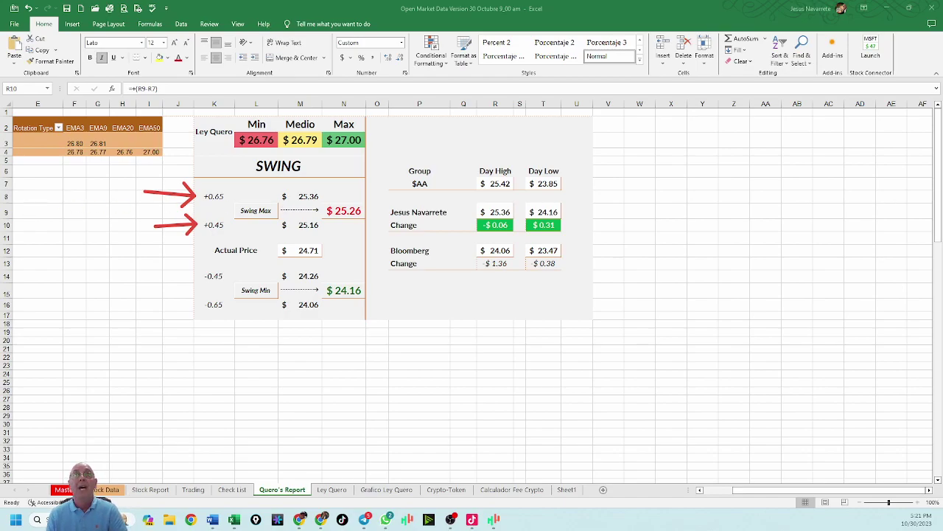
Mark the Swing Max value with a red arrow, set the personal forecast's Day High to 25.26, and clear the arrow
mouse_move(460, 160)
left_mouse_down()
mouse_move(485, 226)
mouse_move(483, 179)
mouse_move(415, 183)
mouse_move(366, 215)
left_mouse_up()
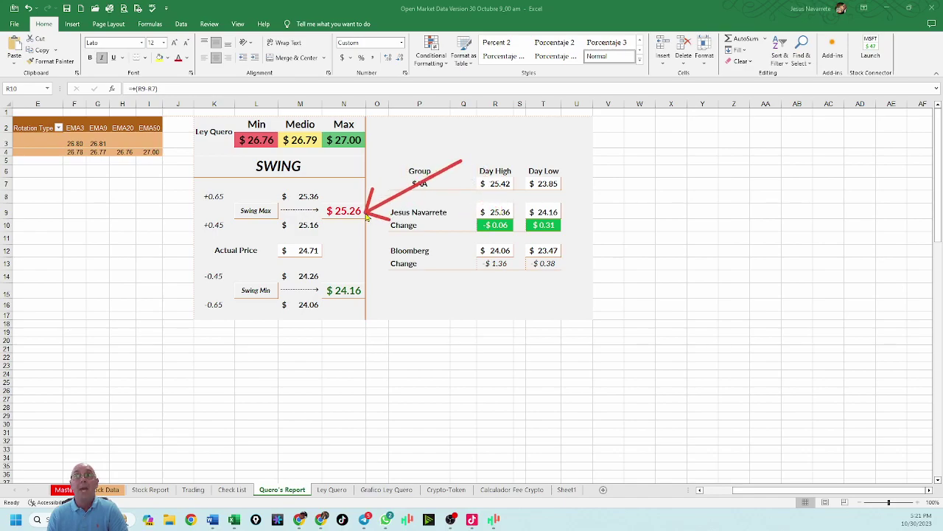
left_click(494, 213)
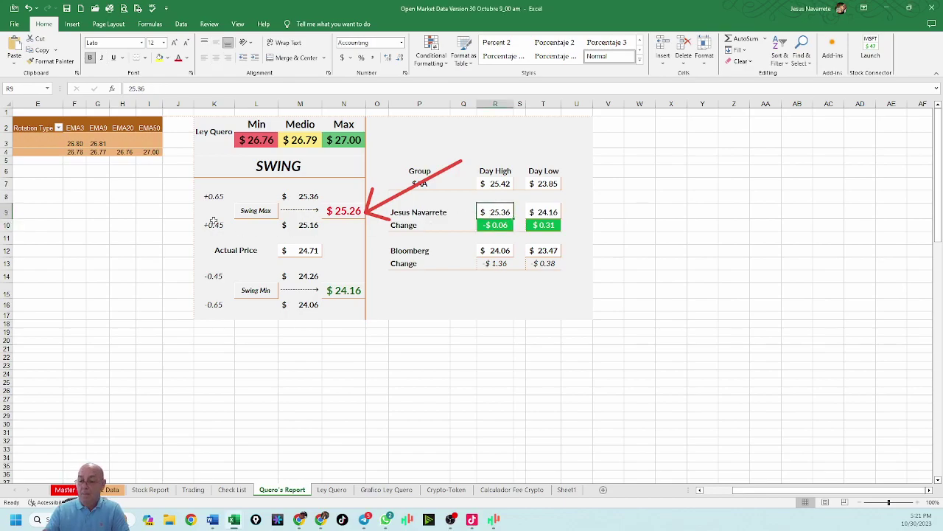
type("25.26")
key("Return")
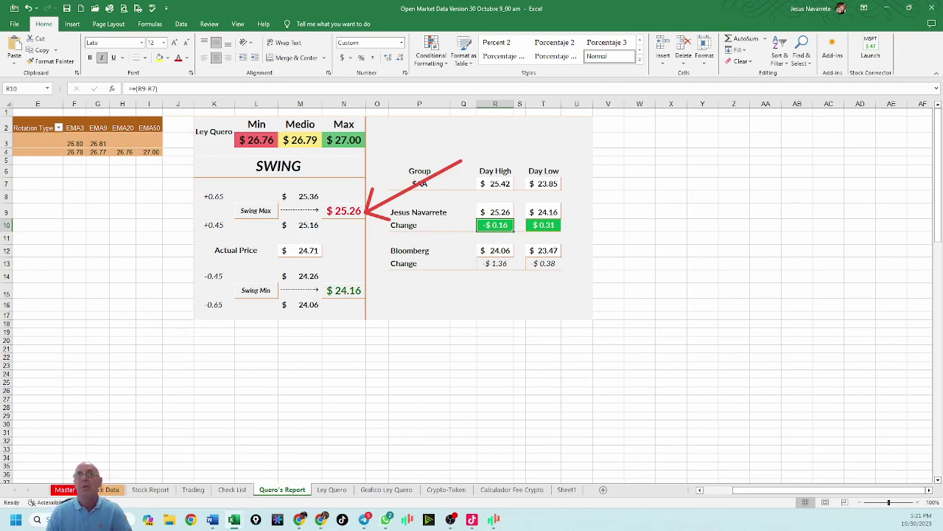
key("Escape")
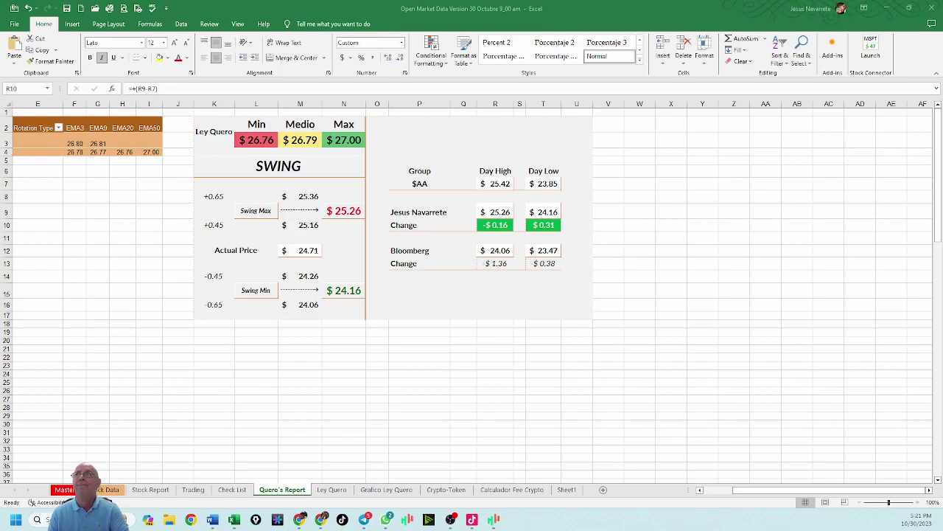
Undo the recent entries for the Actual Price, the $AA Day High and Day Low, and the personal forecast
left_click(28, 9)
left_click(28, 9)
left_click(28, 8)
left_click(28, 9)
left_click(28, 9)
left_click(28, 8)
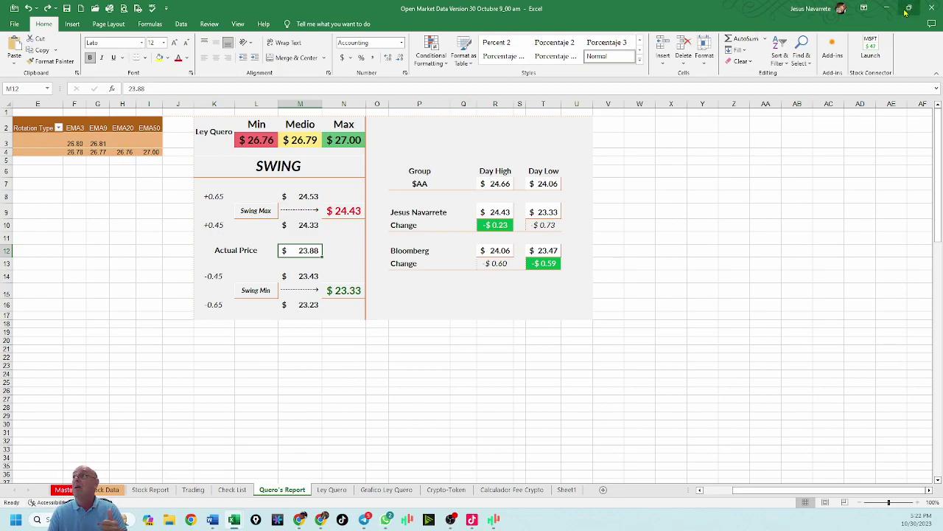
Arrange the workbook beside the TC2000 AA chart, with both the SWING and Group tables in view
mouse_move(912, 8)
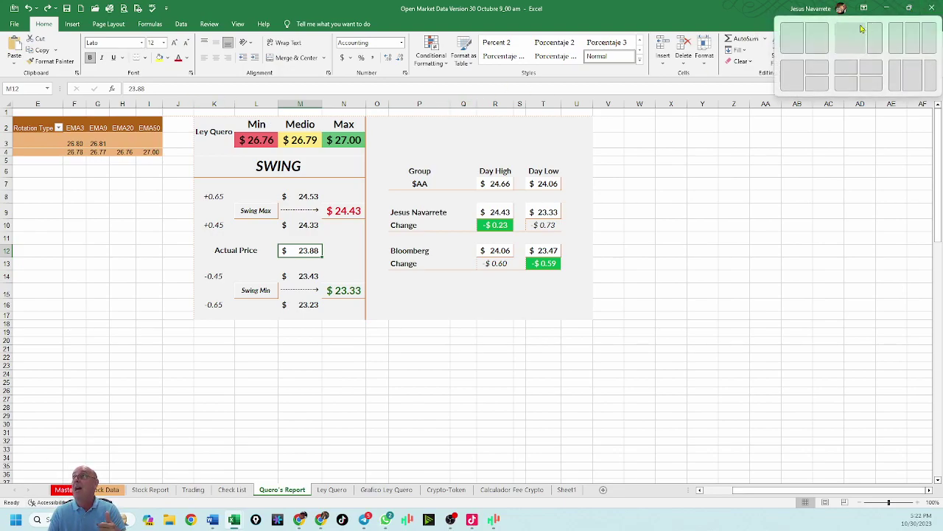
left_click(792, 49)
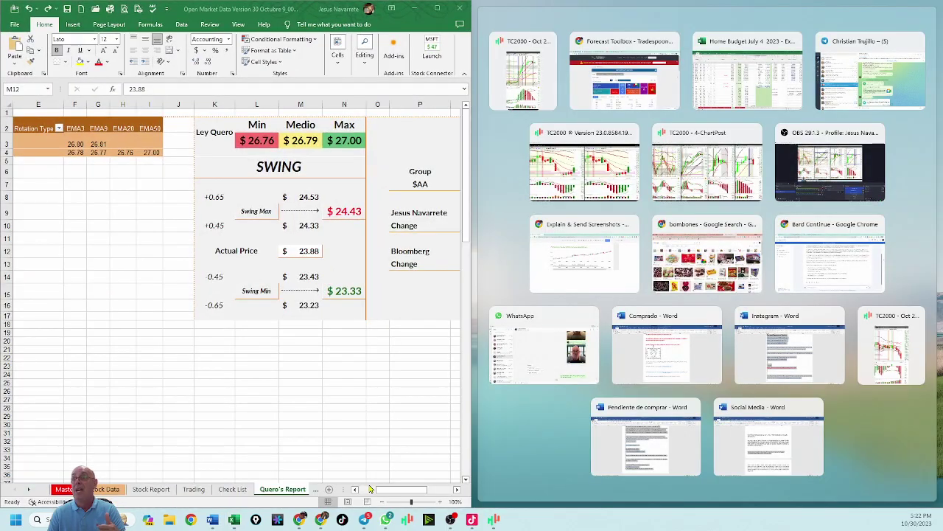
left_click(458, 491)
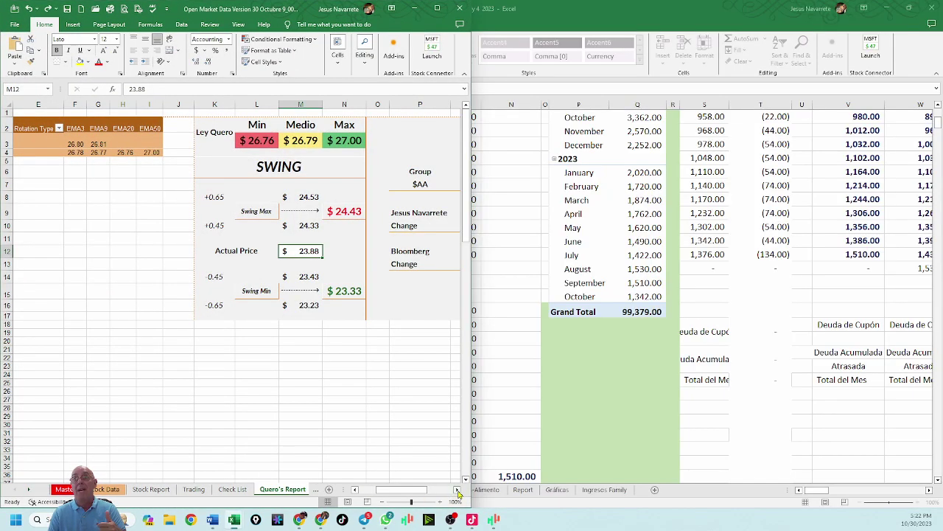
left_click_drag(457, 491, 457, 492)
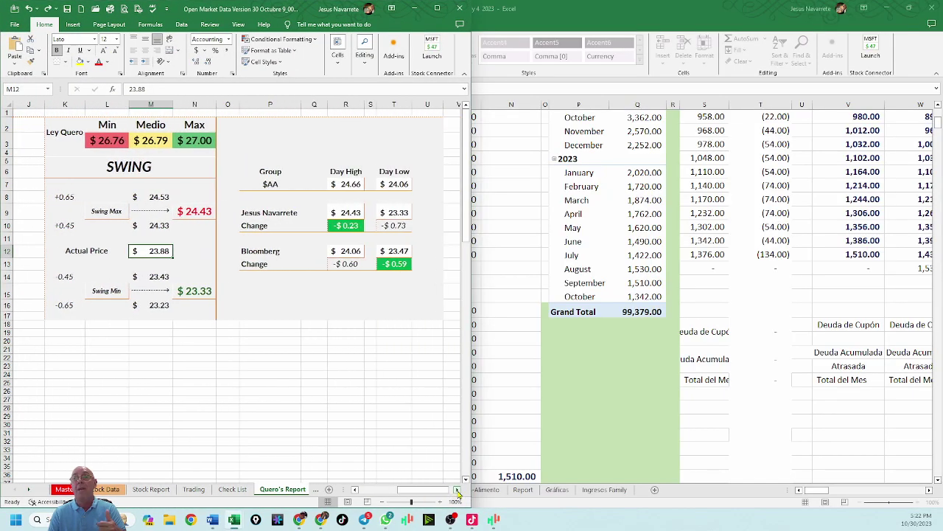
left_click(888, 9)
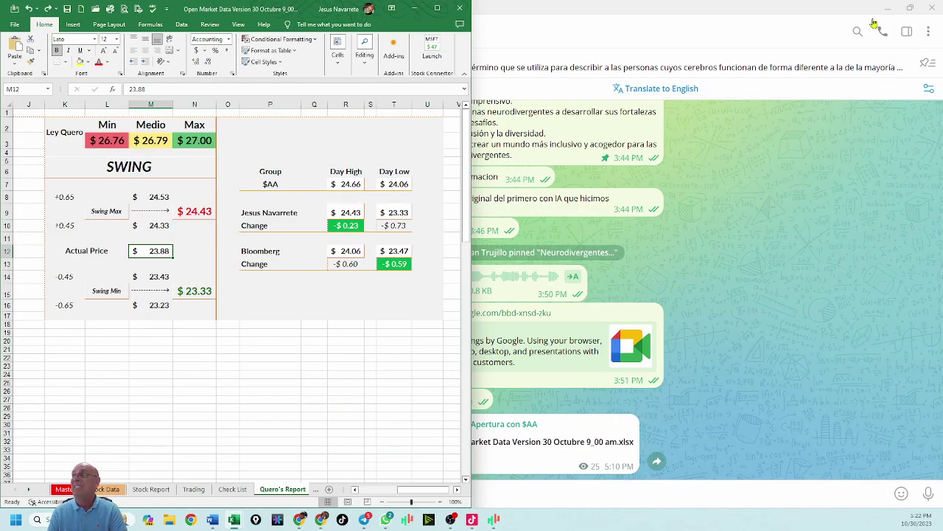
left_click(888, 9)
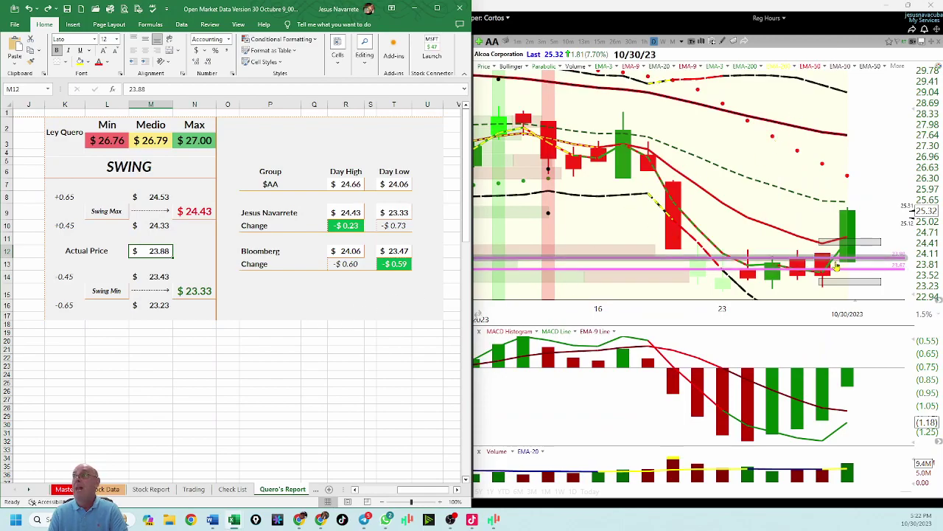
Examine the 10/30/23 candle on the TC2000 AA daily chart against the forecast highs and lows in the workbook
left_click(851, 295)
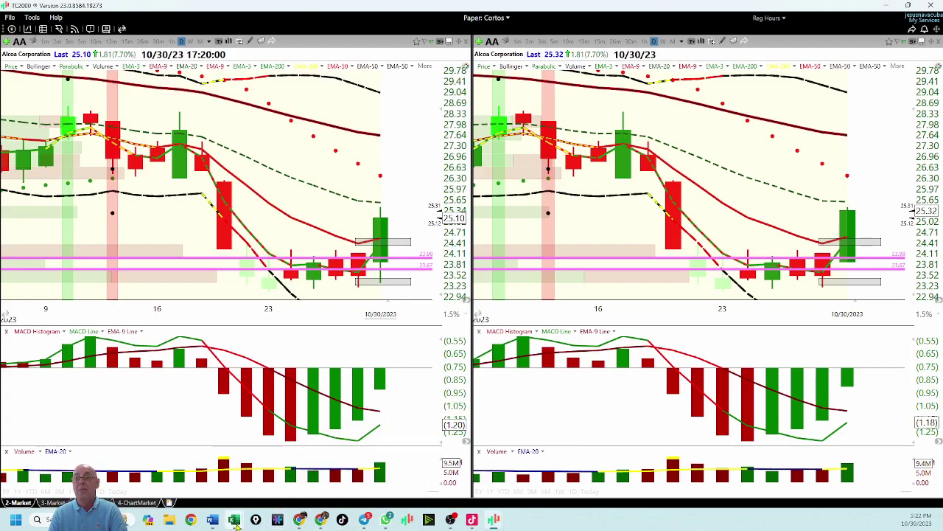
mouse_move(234, 520)
left_click(201, 471)
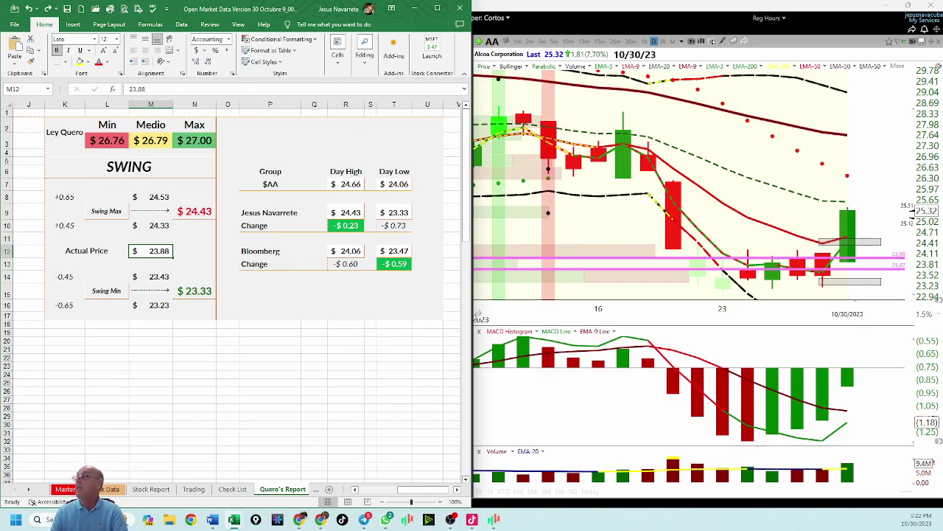
key("alt+Tab")
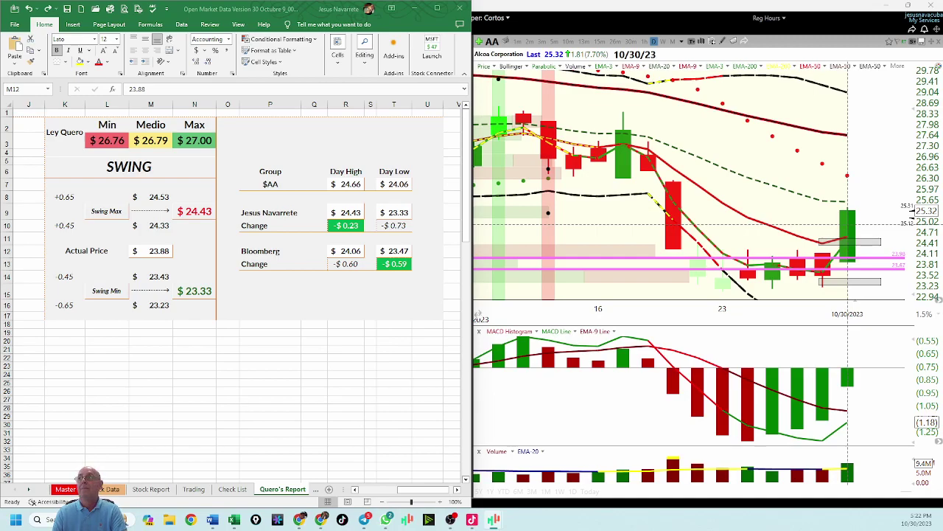
left_click(848, 277)
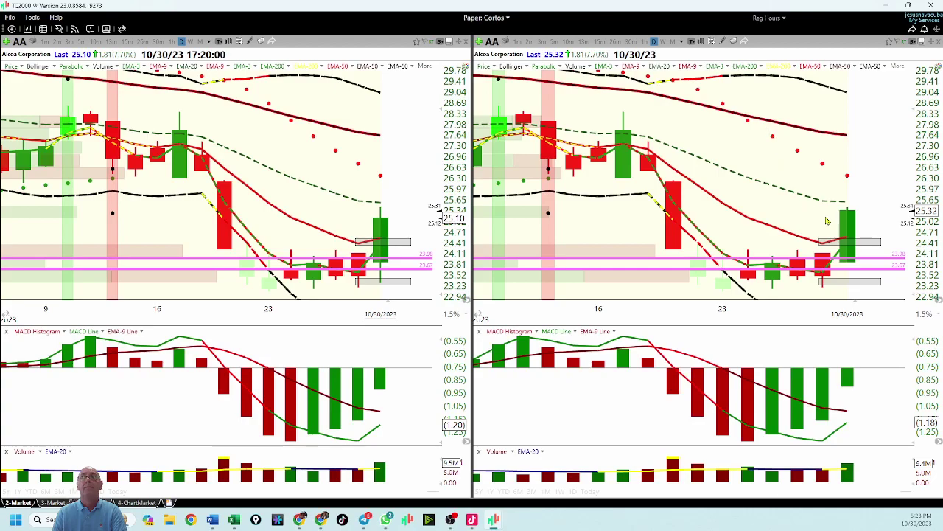
left_click(849, 233)
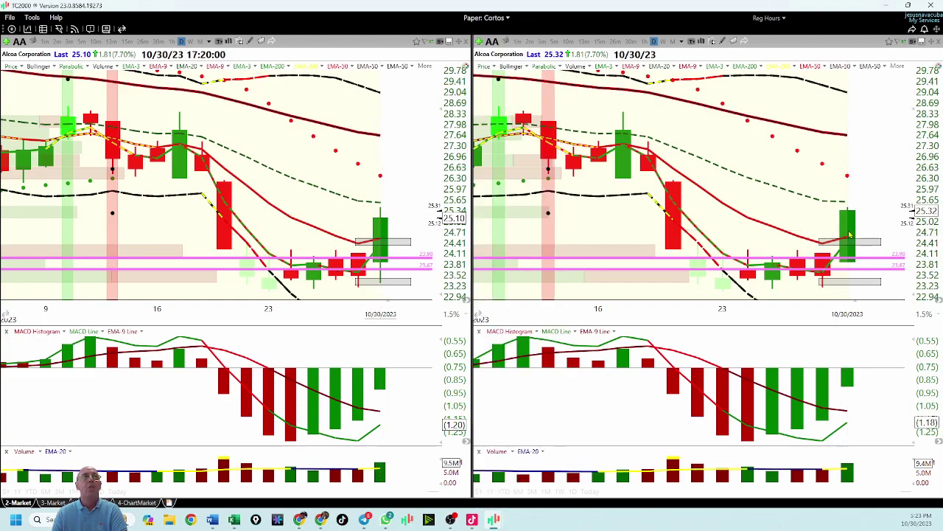
key("Escape")
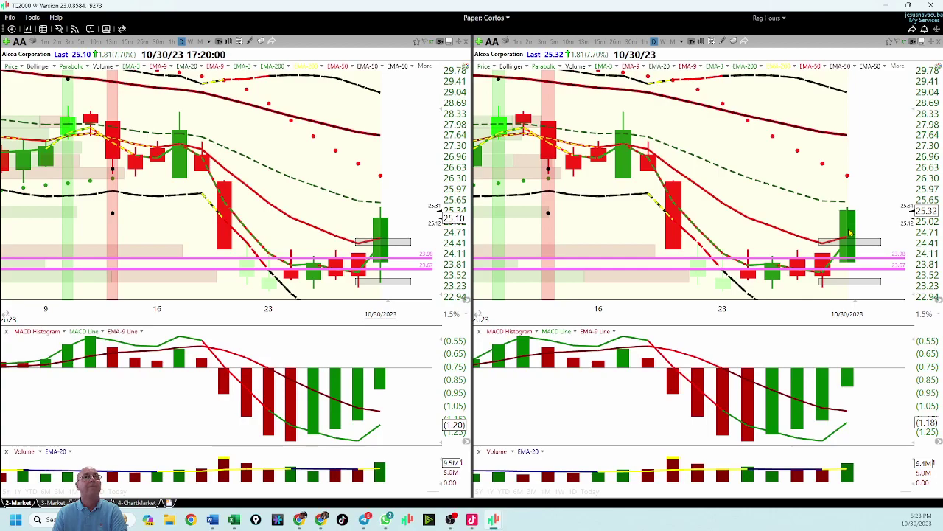
Set the second AA chart's pre/post market data to always show the latest two sessions, and switch it back to Never
left_click(690, 42)
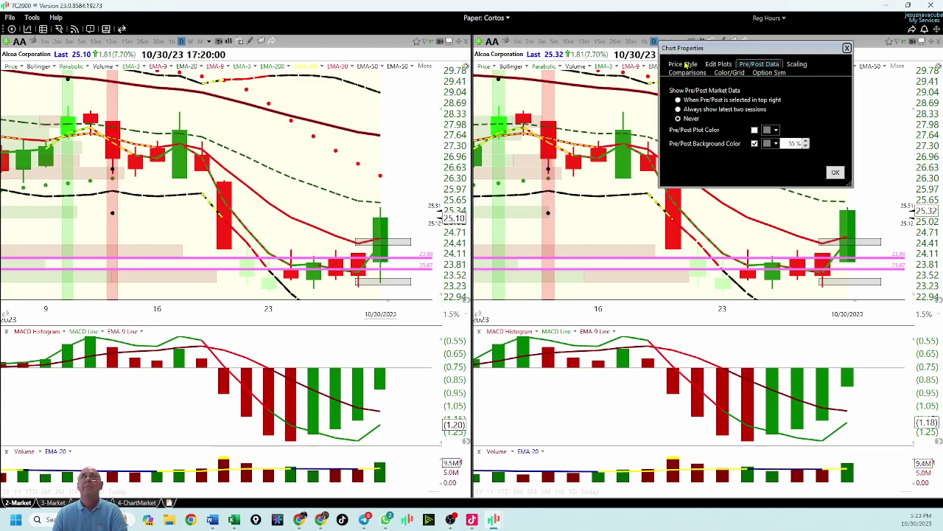
left_click(678, 109)
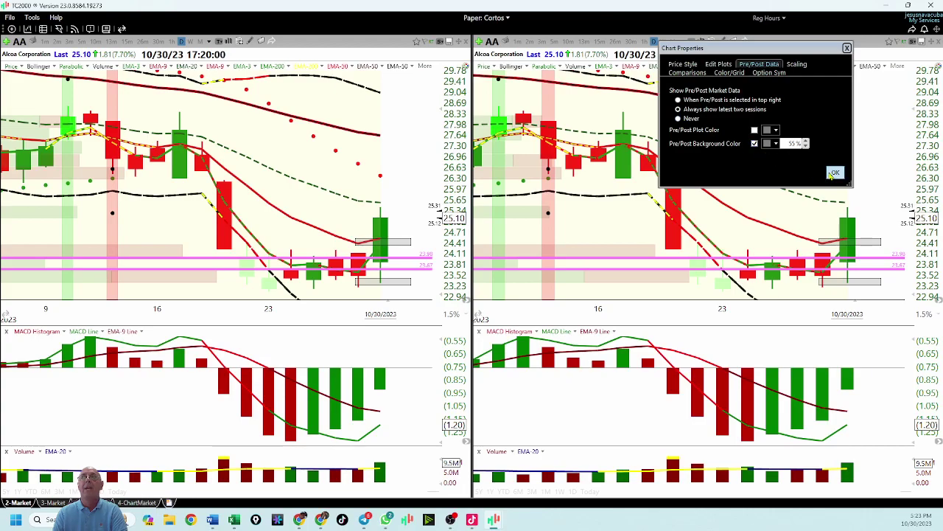
left_click(834, 173)
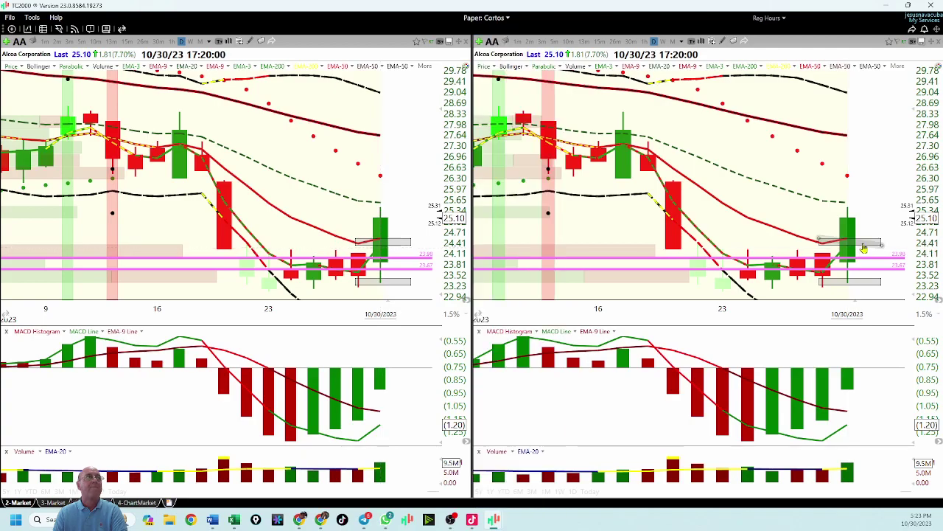
left_click(702, 42)
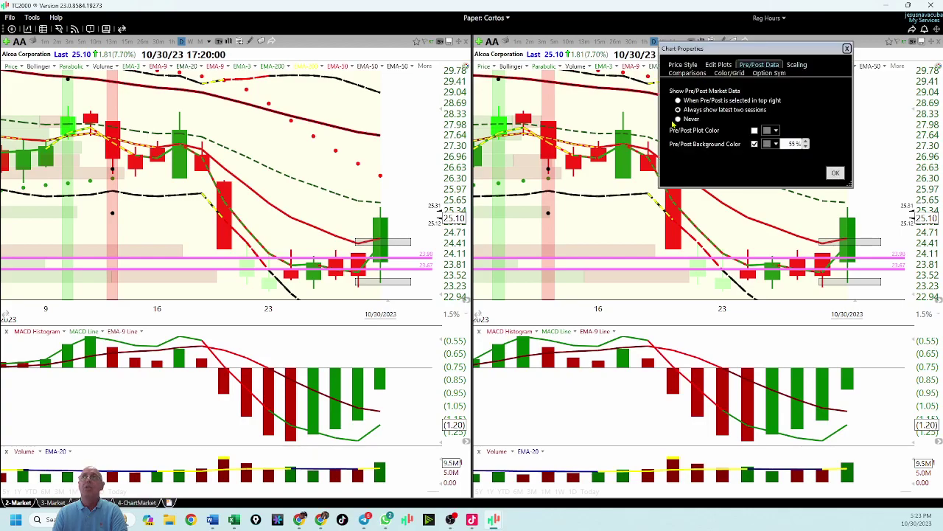
left_click(678, 119)
left_click(835, 174)
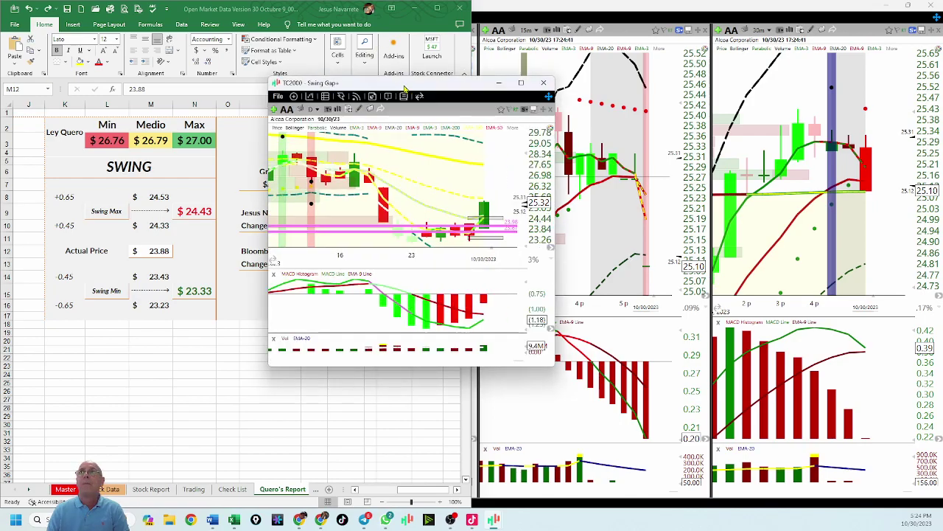
Place the TC2000 Swing Gap+ chart window beside the workbook and load the AA symbol in it
left_click_drag(405, 89, 739, 88)
mouse_move(856, 83)
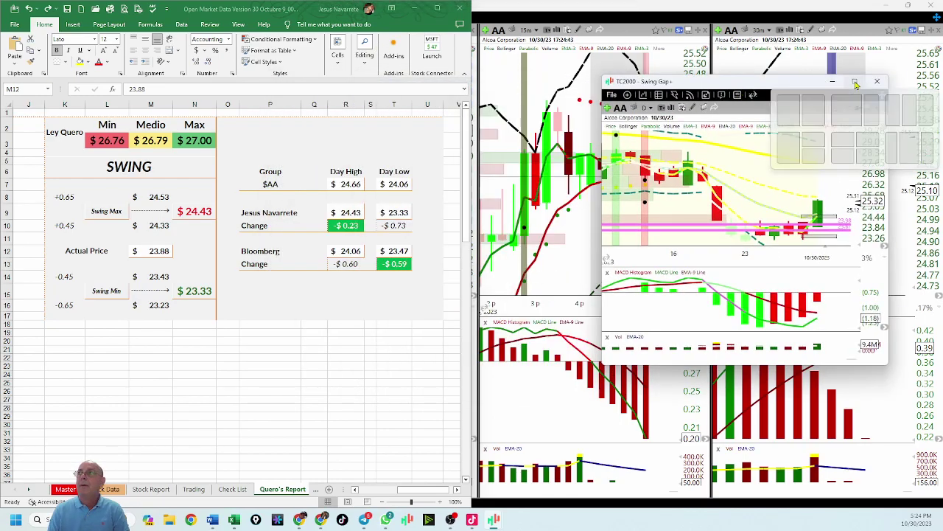
left_click(845, 112)
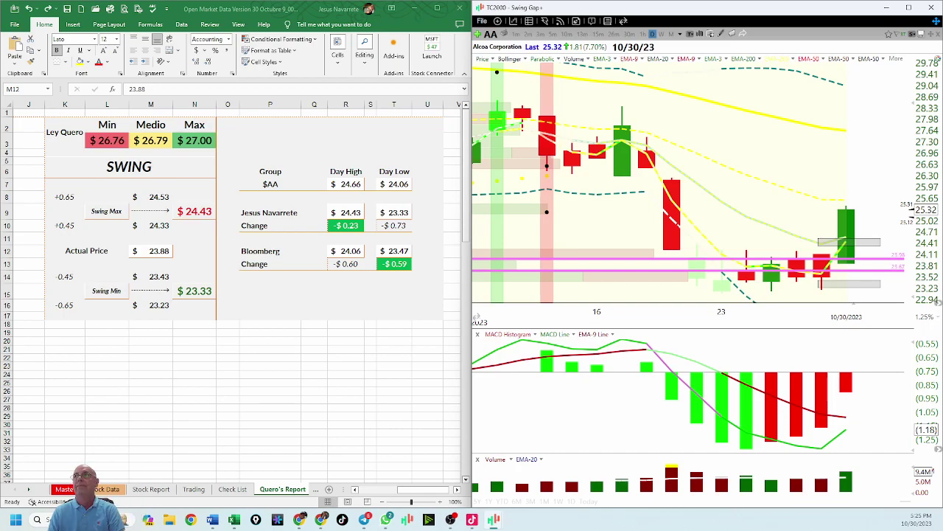
type("a")
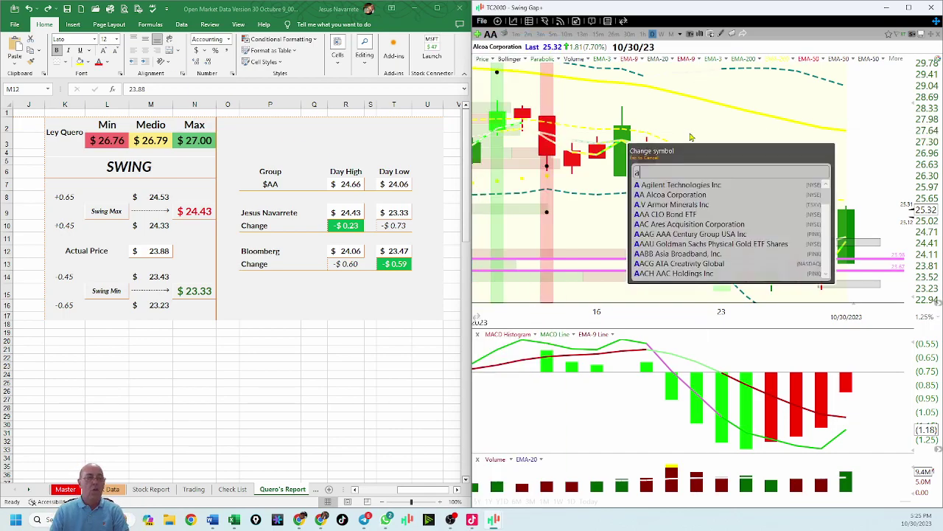
type("a")
key("Return")
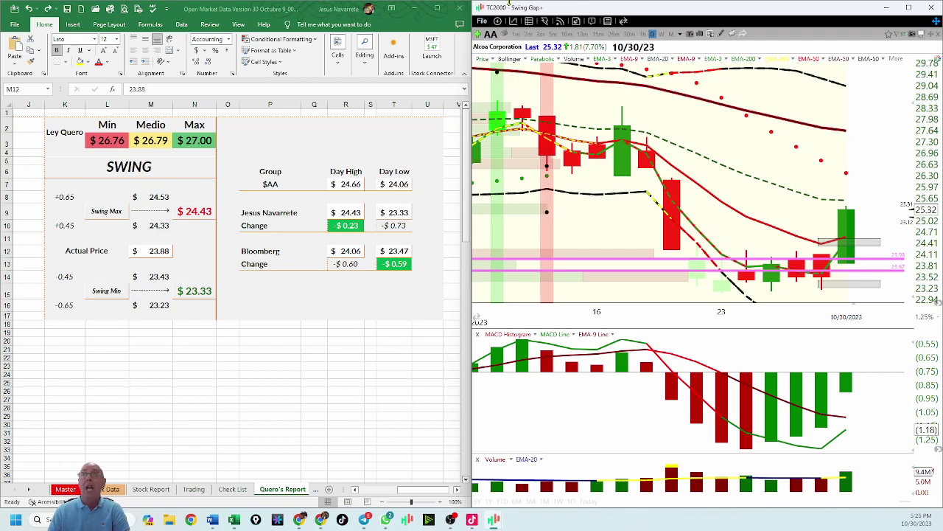
Switch to Telegram and review the October 30 posts in the Apertura con $AA channel
mouse_move(387, 520)
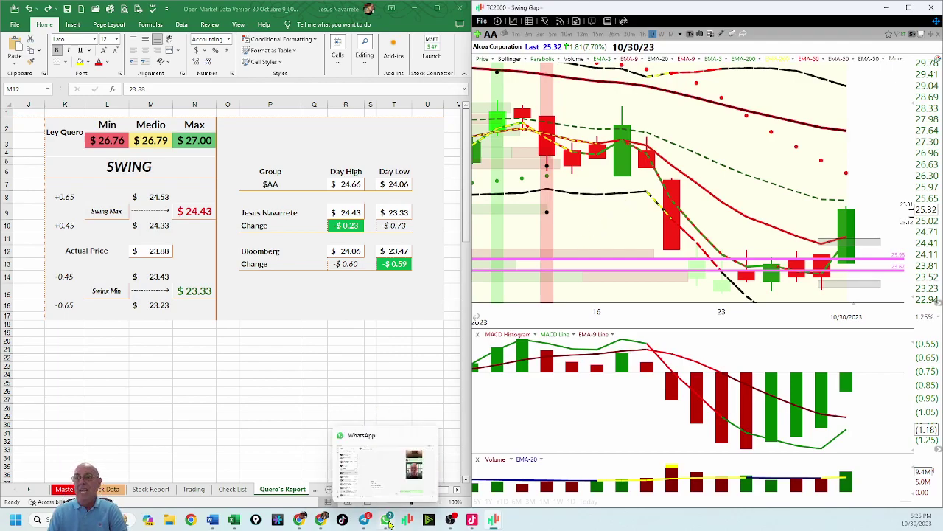
left_click(362, 463)
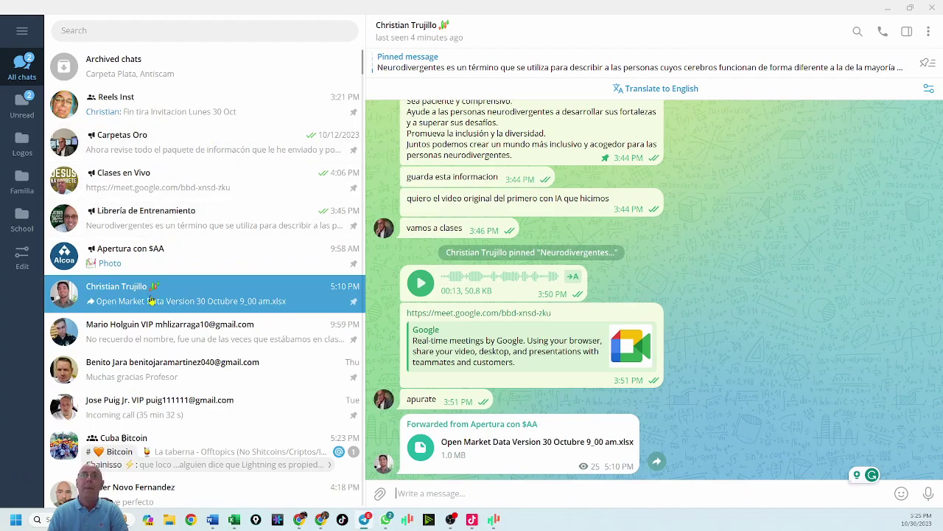
left_click(206, 255)
scroll(621, 376, "up", 15)
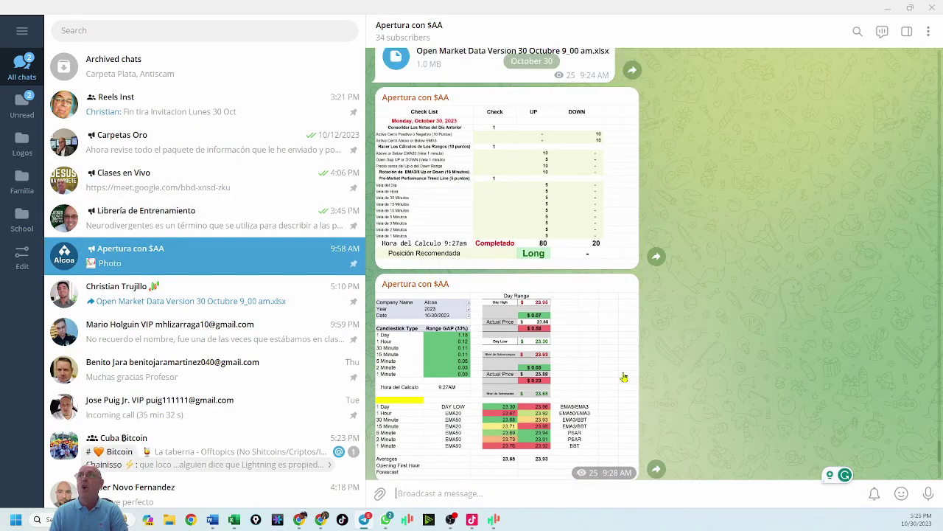
scroll(626, 373, "down", 3)
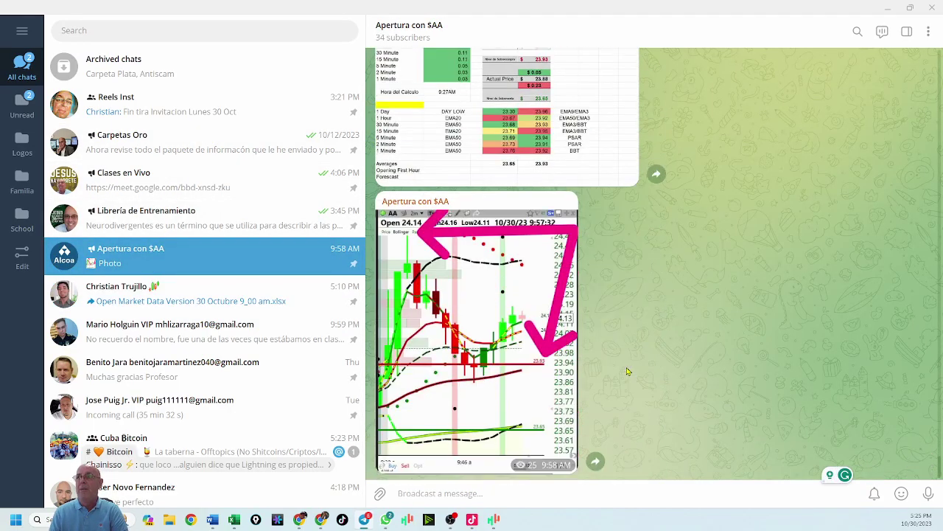
scroll(561, 328, "up", 3)
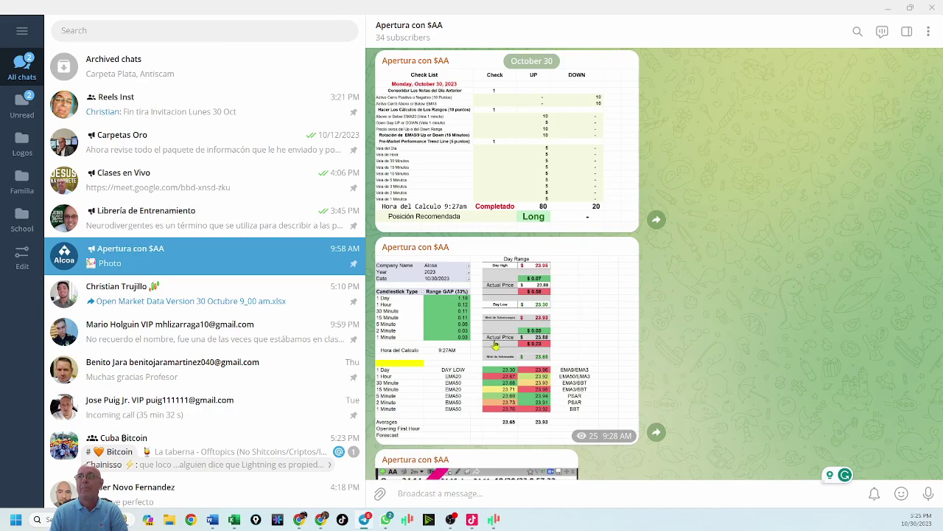
Compare the 9:12AM and 9:27AM range calculations and the check list posted in the channel on October 30
double_click(623, 382)
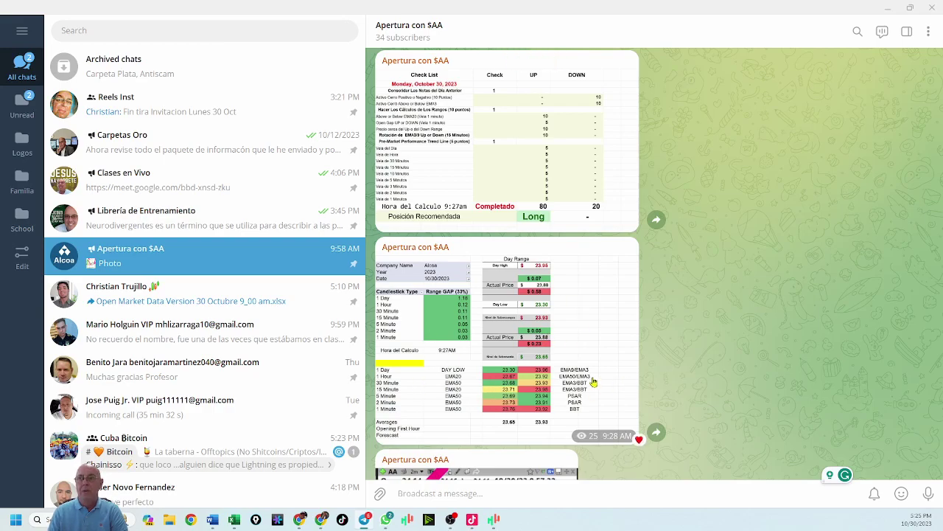
scroll(594, 382, "up", 3)
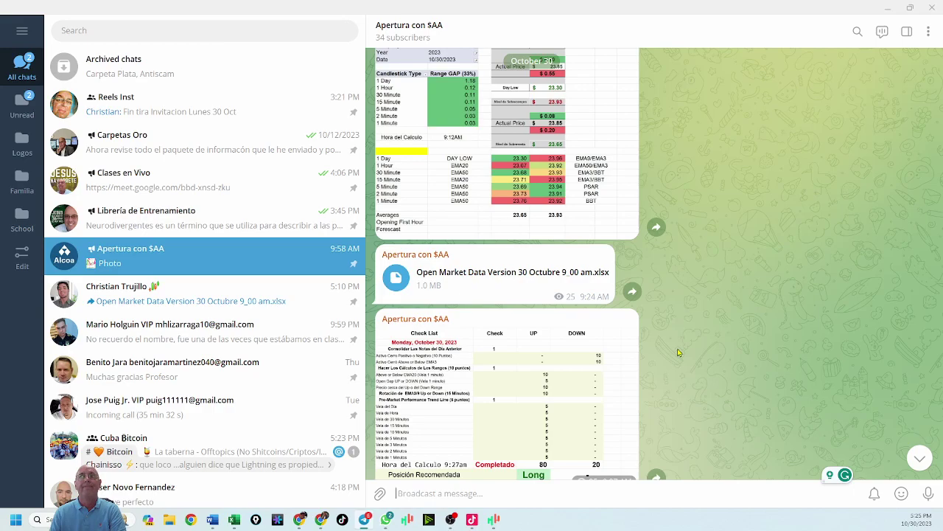
scroll(679, 353, "down", 3)
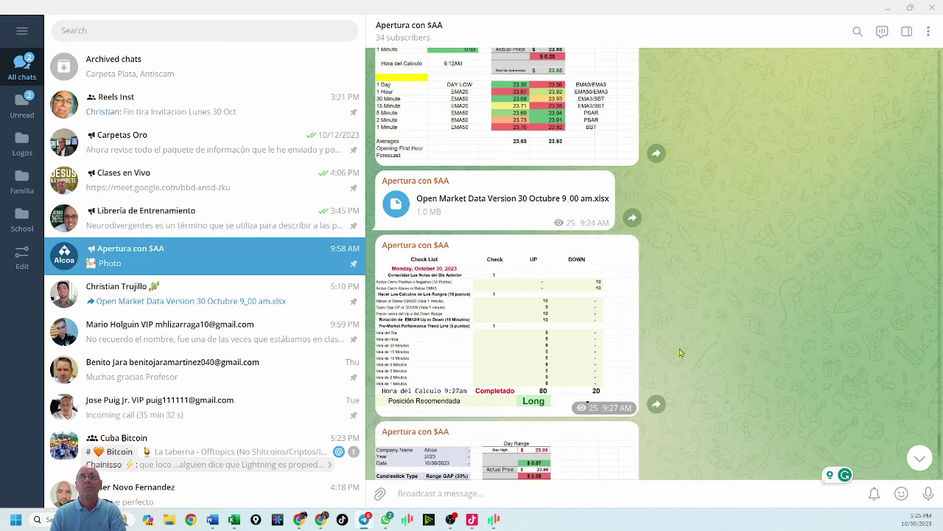
scroll(681, 353, "down", 5)
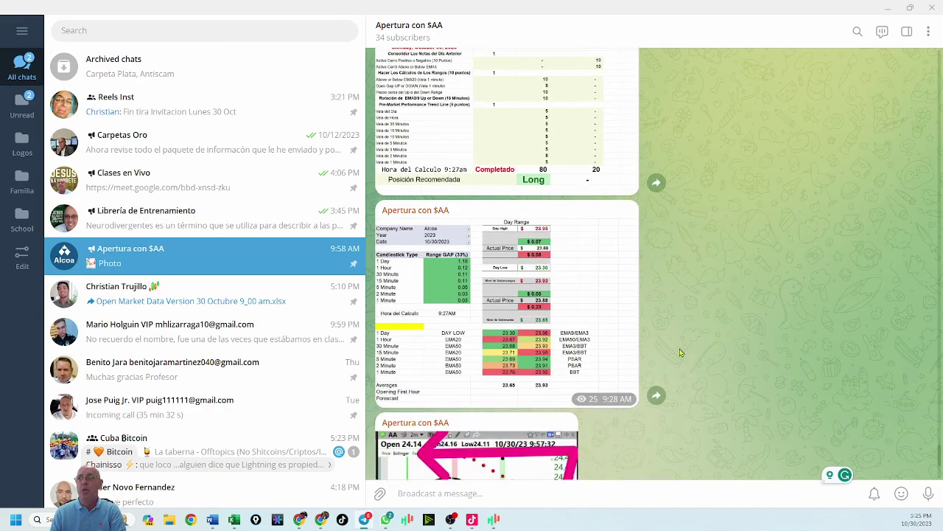
scroll(681, 353, "up", 5)
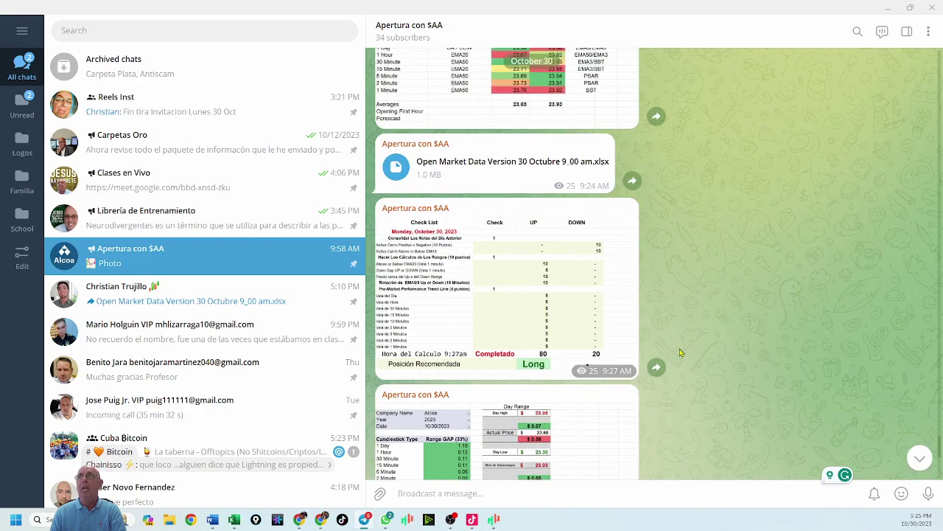
scroll(681, 353, "up", 5)
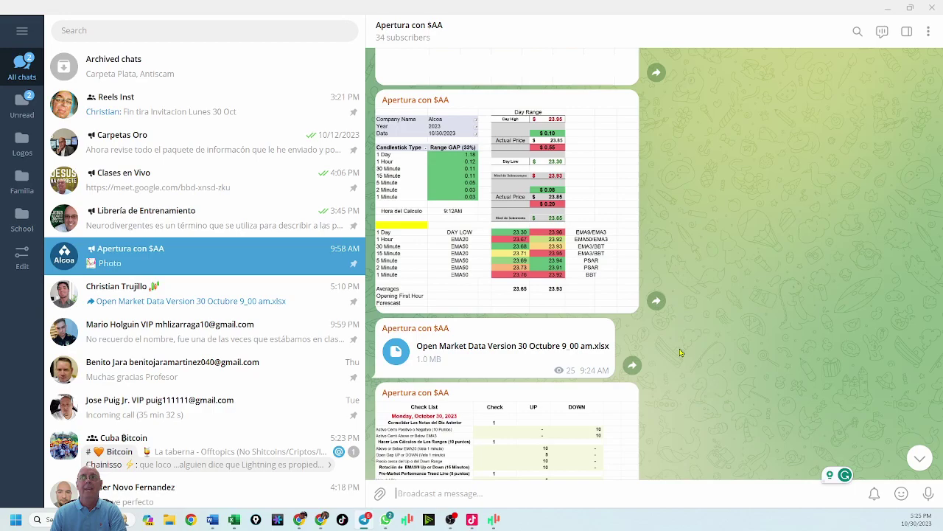
scroll(681, 353, "down", 5)
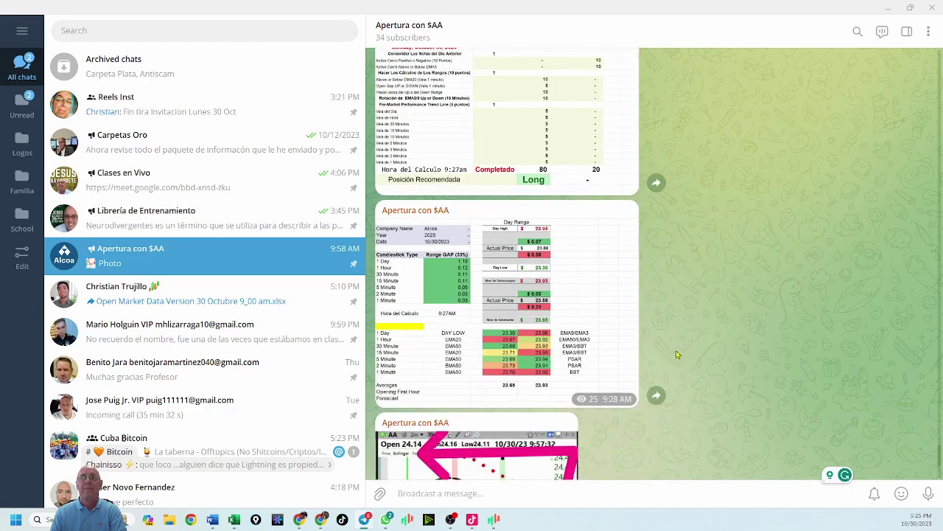
Enlarge the 9:27AM calculation image and point red arrows at the Day High, Actual Price, Day Low, calculation time and price differences
left_click(527, 299)
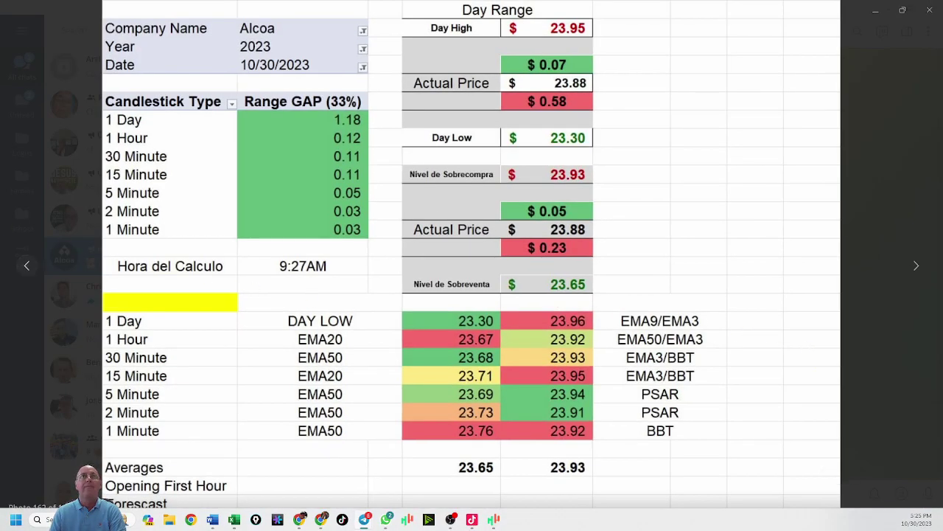
left_click_drag(709, 26, 604, 28)
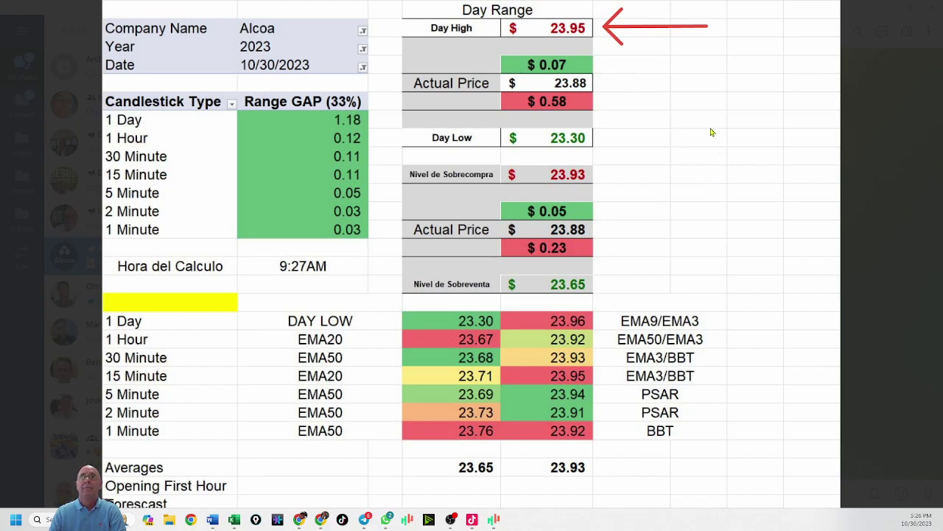
left_click_drag(722, 138, 602, 142)
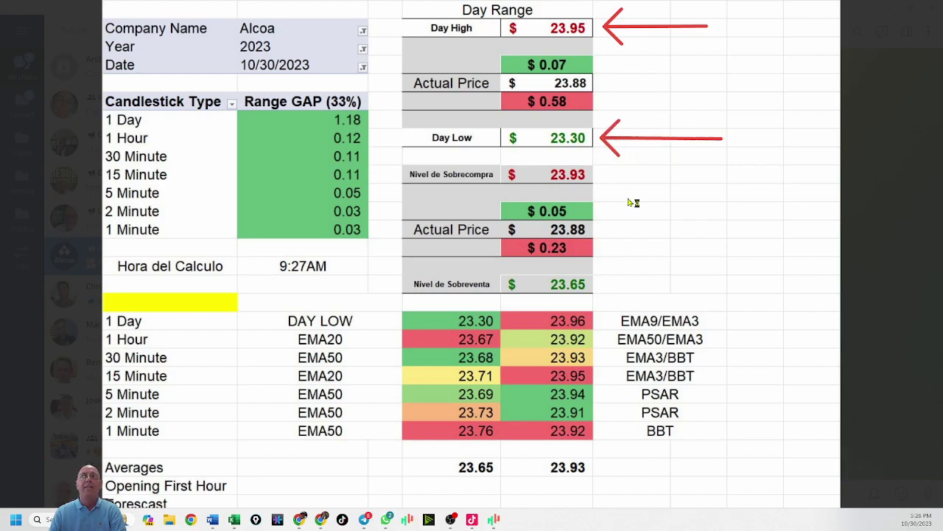
left_click_drag(690, 86, 602, 88)
left_click_drag(369, 267, 343, 270)
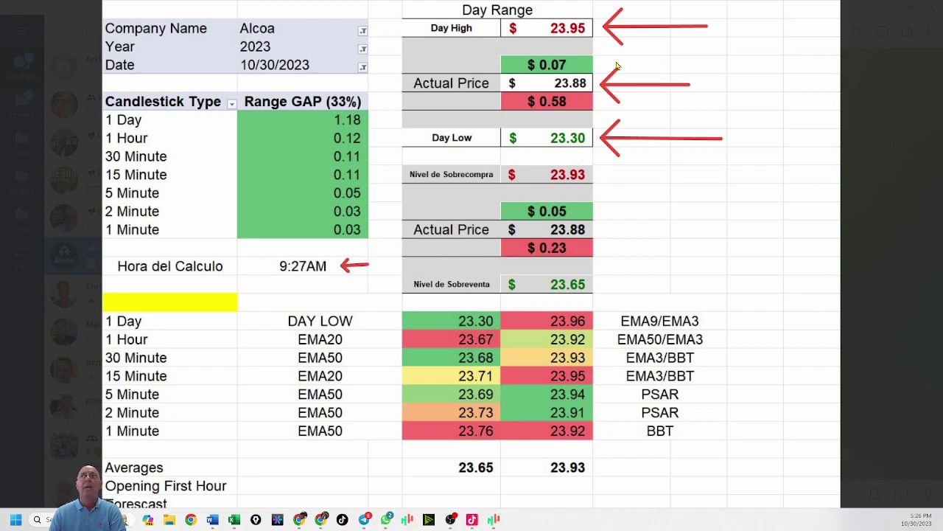
mouse_move(640, 44)
left_mouse_down()
mouse_move(586, 63)
mouse_move(569, 36)
left_mouse_up()
mouse_move(607, 114)
left_mouse_down()
mouse_move(578, 103)
mouse_move(594, 130)
left_mouse_up()
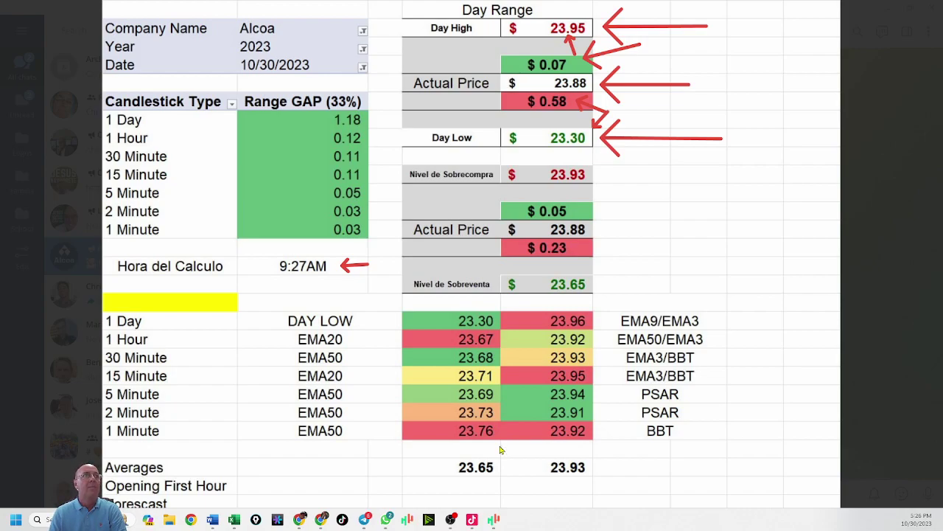
Draw a series of rising red arrows across the calculation image up to Actual Price, and clear all the annotations
mouse_move(179, 435)
left_mouse_down()
mouse_move(220, 374)
mouse_move(242, 377)
mouse_move(289, 289)
mouse_move(390, 168)
left_mouse_up()
left_click_drag(426, 199, 463, 102)
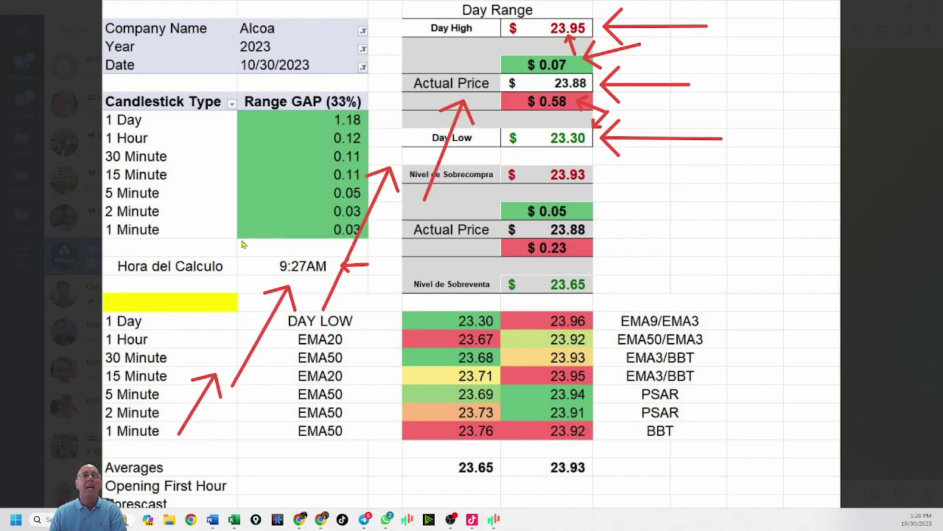
key("Escape")
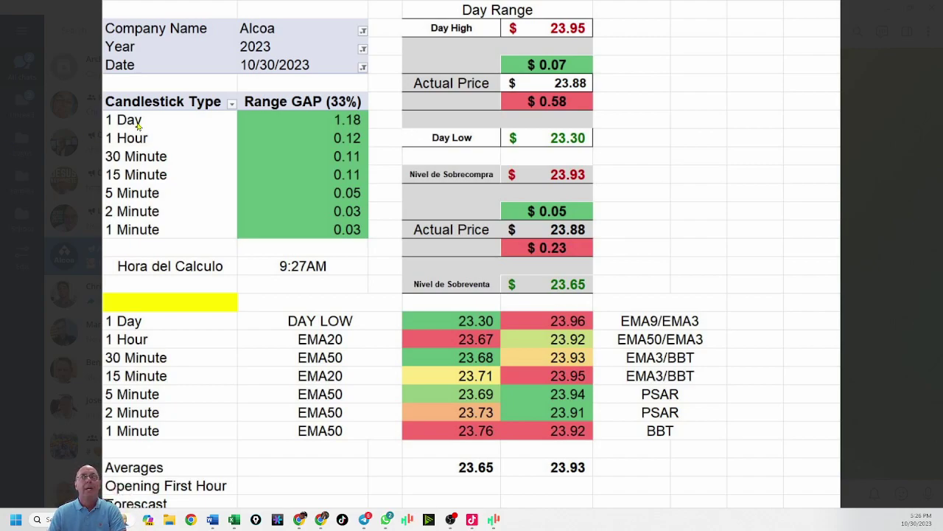
Mark both values in the Averages row with red arrows, close the image and return to the workbook and TC2000 chart
left_click_drag(662, 495, 599, 472)
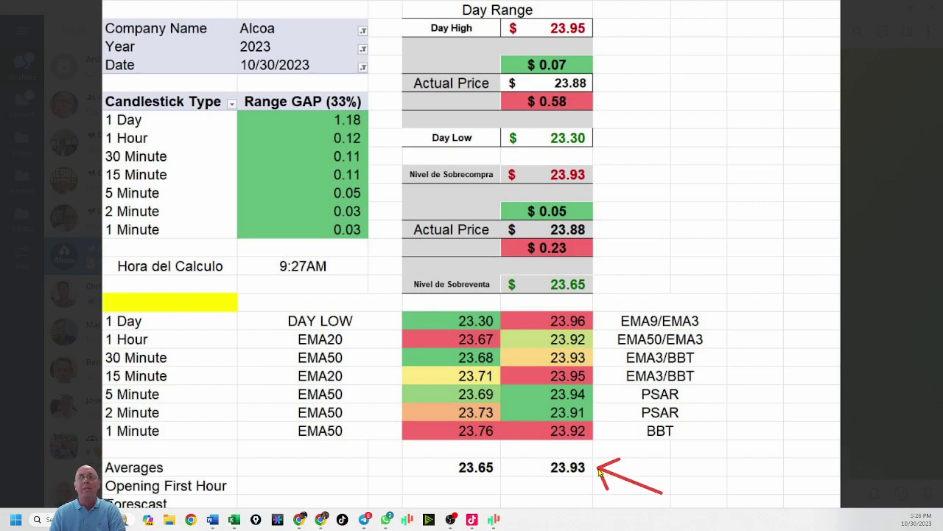
left_click_drag(303, 509, 432, 471)
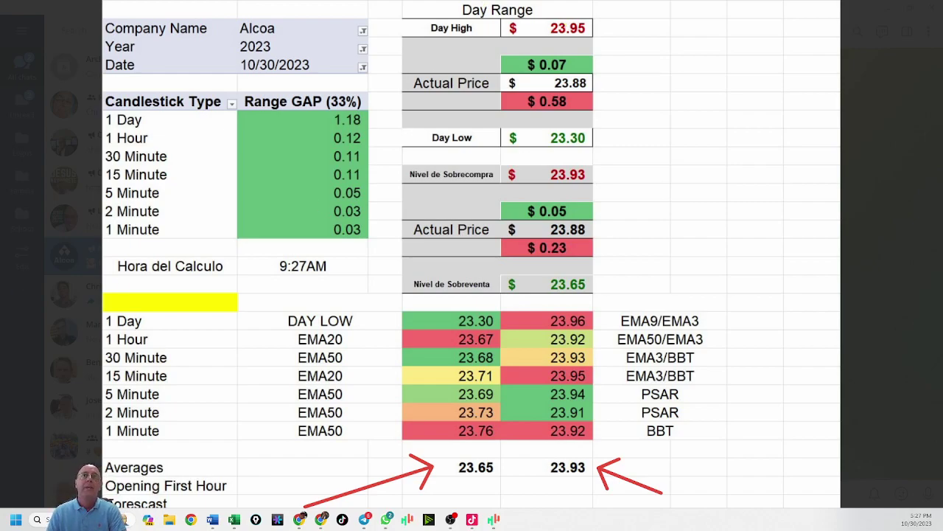
left_click(772, 173)
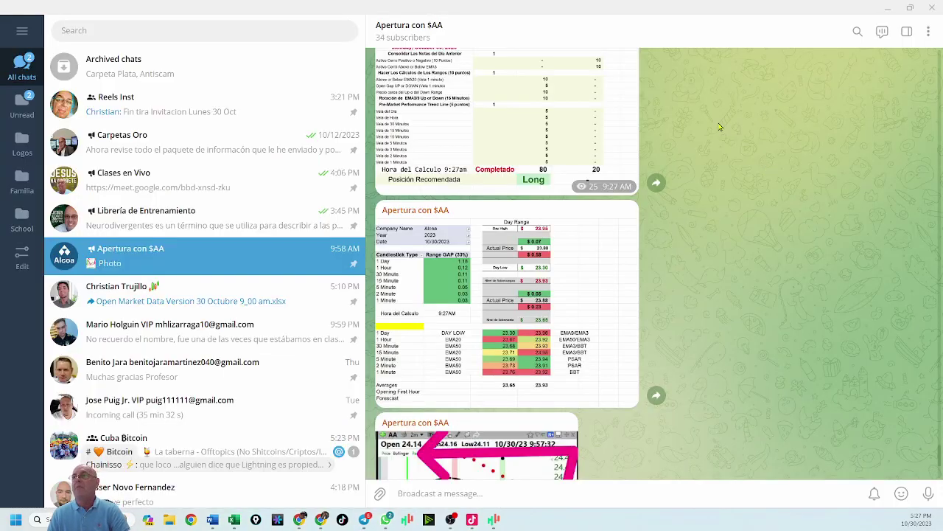
left_click(888, 8)
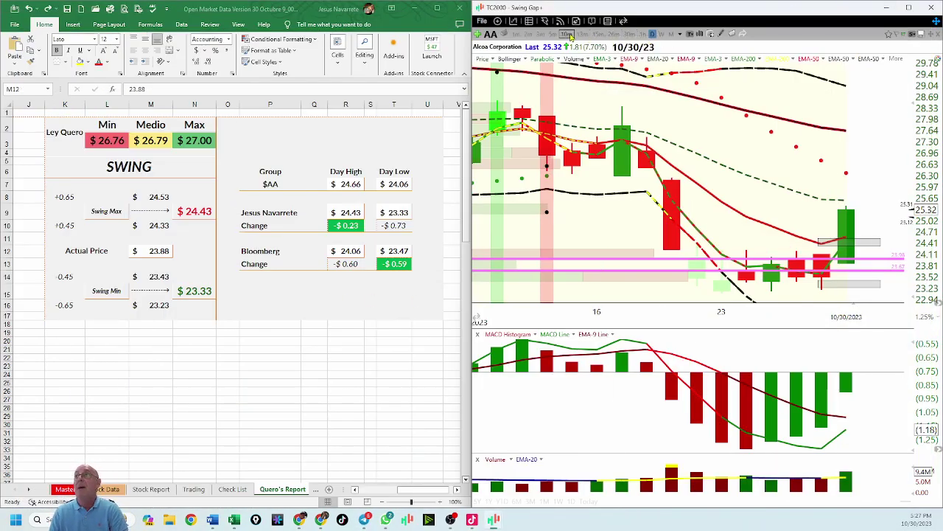
Show the AA chart on the 1-hour time frame and move the two magenta horizontal lines up to 24.40 and 24.26
left_click(552, 35)
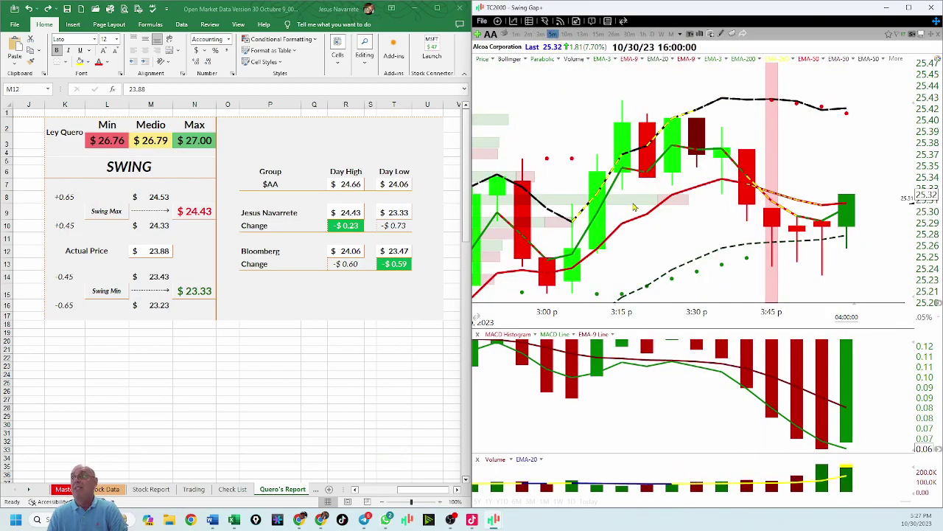
scroll(630, 226, "up", 3)
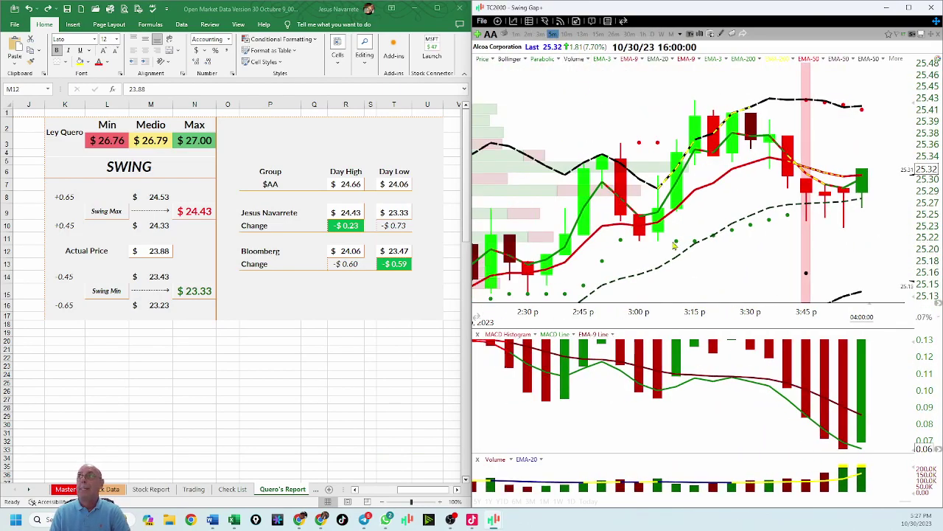
left_click(642, 35)
left_click(844, 254)
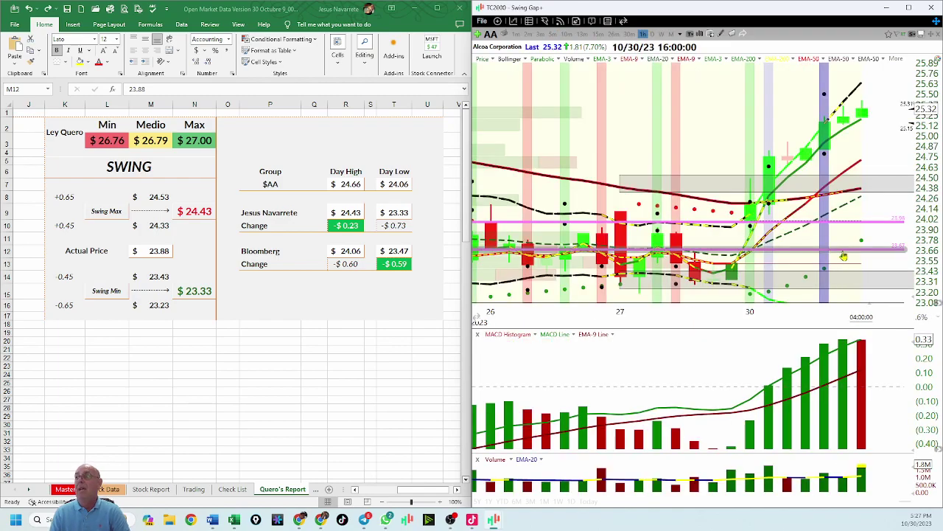
left_click_drag(845, 254, 830, 194)
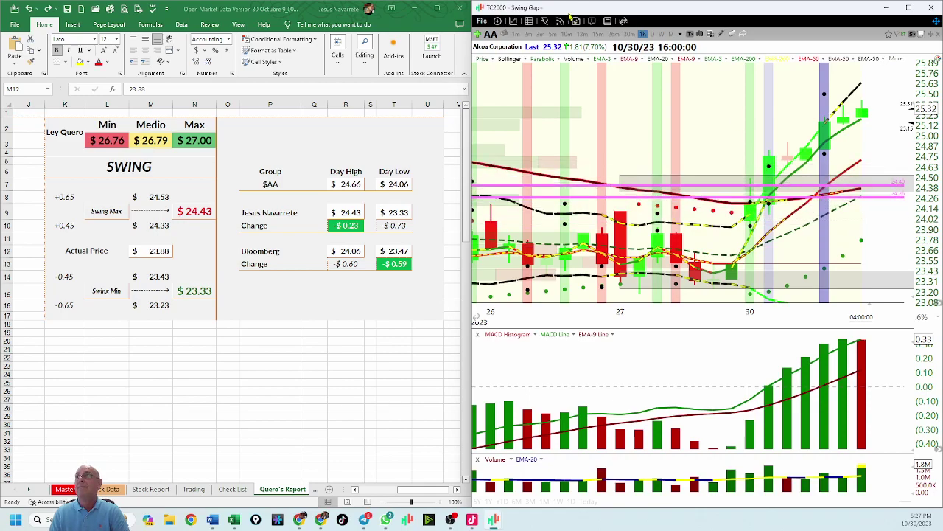
Set the AA chart to the 5-minute time frame and bring the 10/30/23 morning session into view
left_click(553, 34)
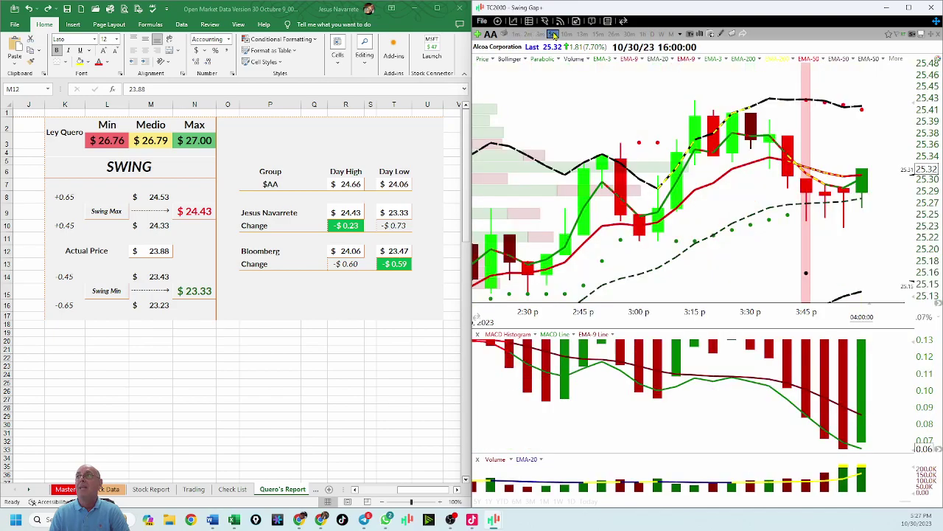
scroll(696, 261, "up", 10)
scroll(696, 261, "up", 6)
scroll(697, 262, "down", 4)
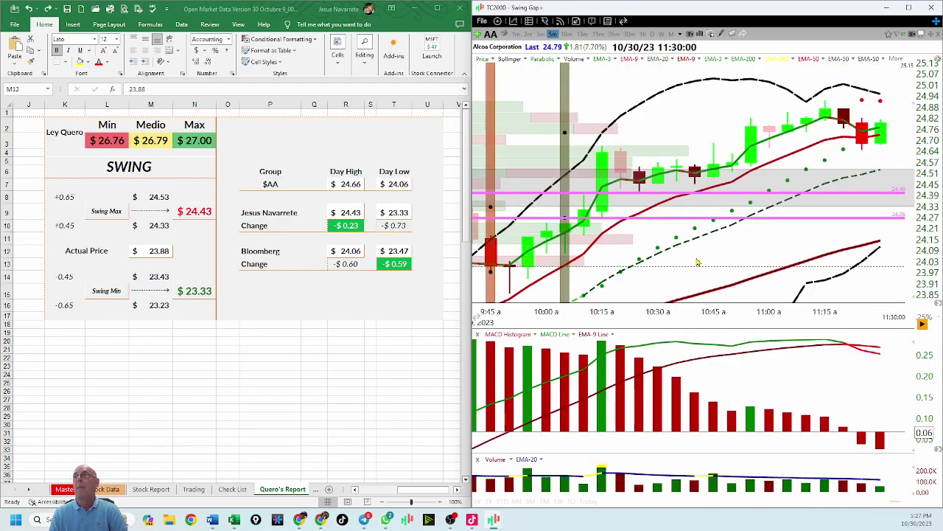
scroll(696, 262, "up", 3)
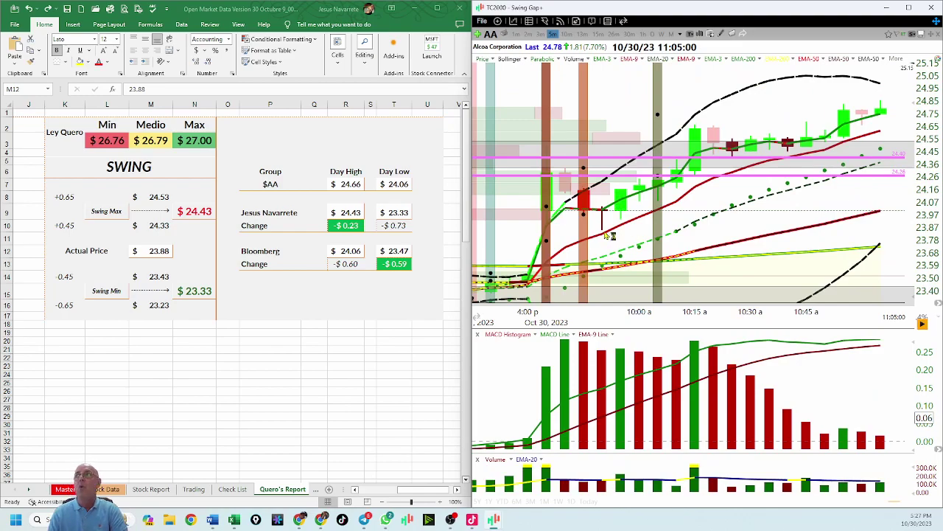
Set the lower magenta horizontal line's value to 23.65
mouse_move(691, 180)
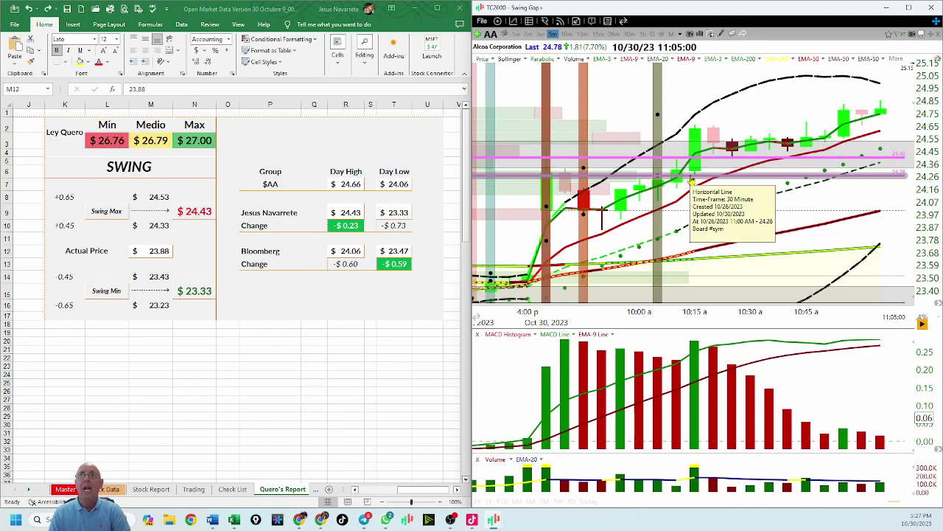
right_click(691, 180)
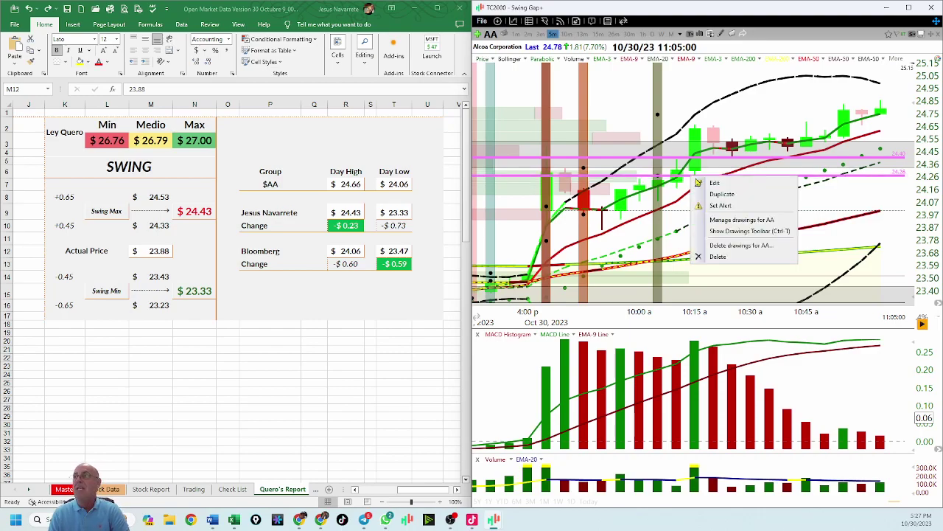
left_click(719, 186)
double_click(805, 219)
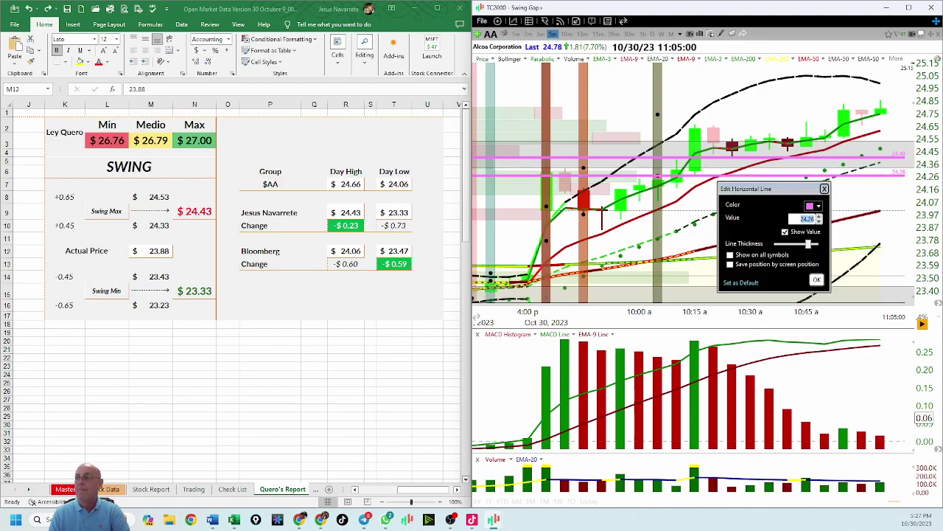
type("23.65")
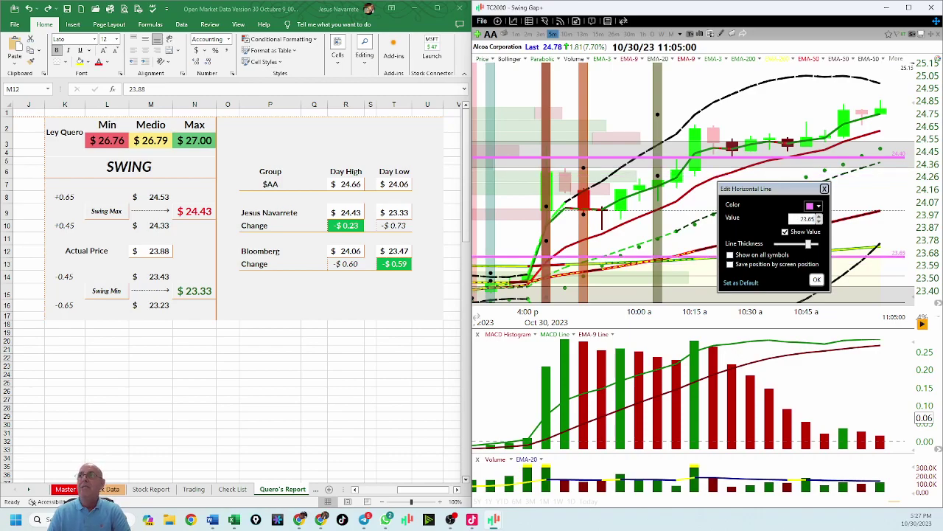
left_click(817, 280)
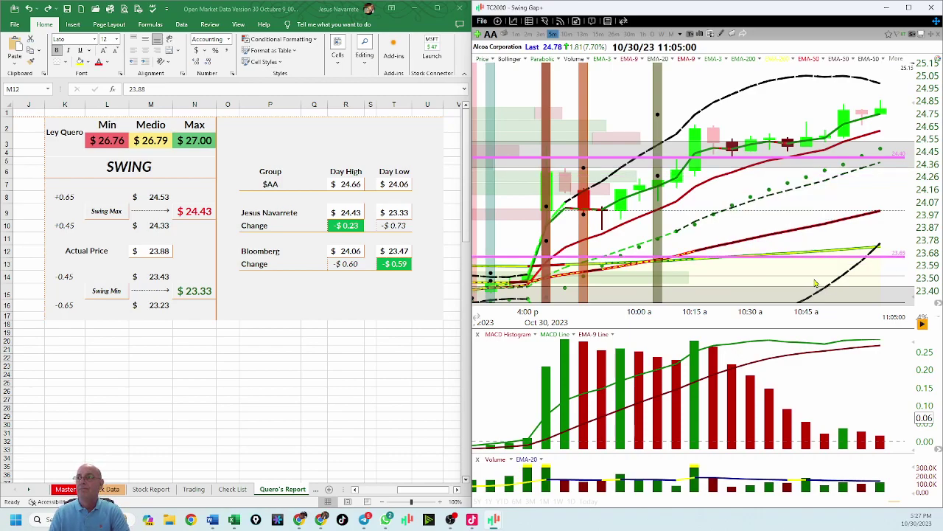
Set the upper magenta horizontal line's value to 23.93
right_click(701, 159)
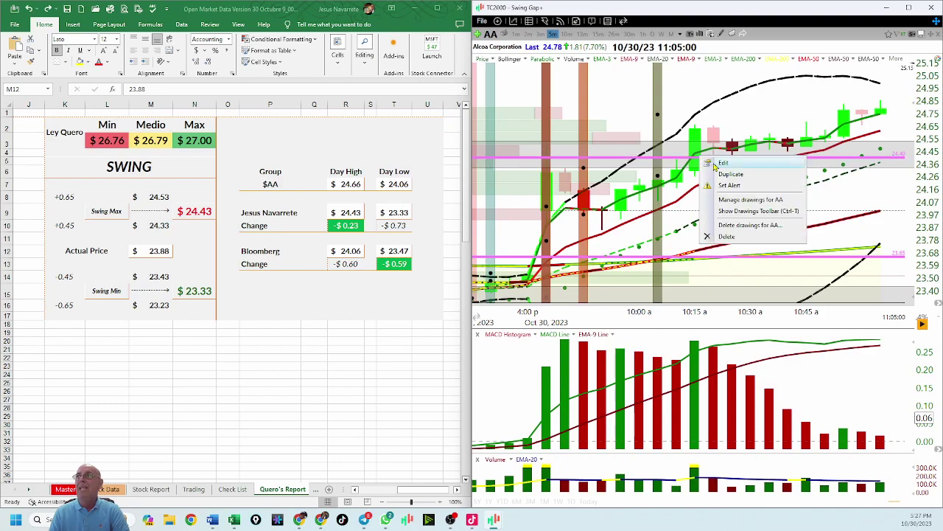
left_click(731, 164)
double_click(810, 203)
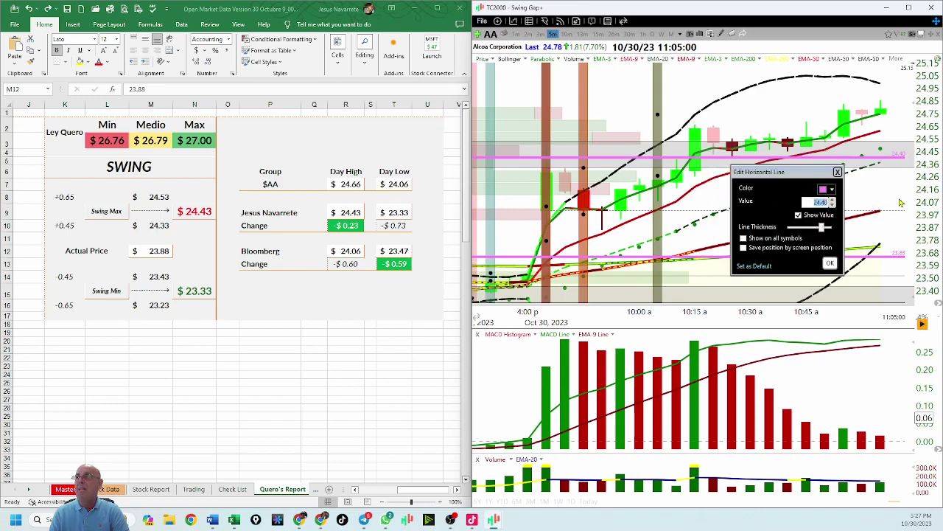
type("23.93")
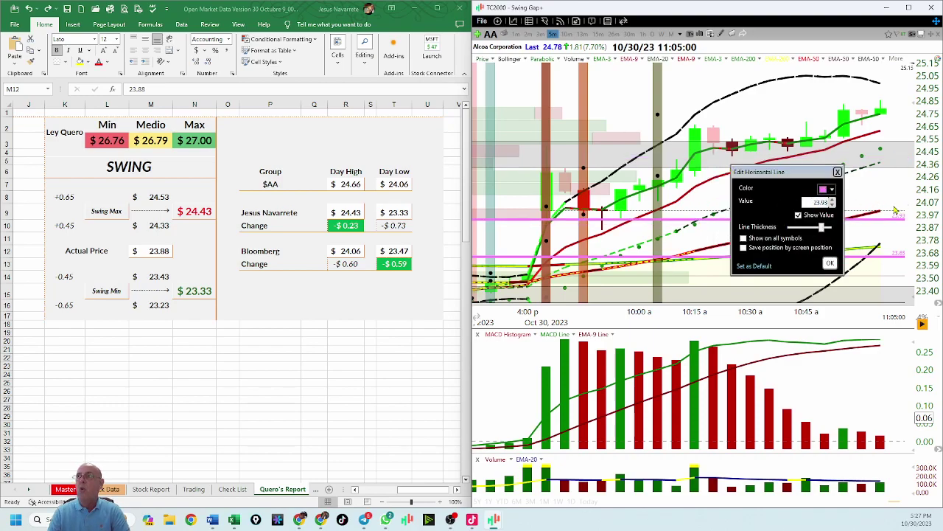
left_click(829, 265)
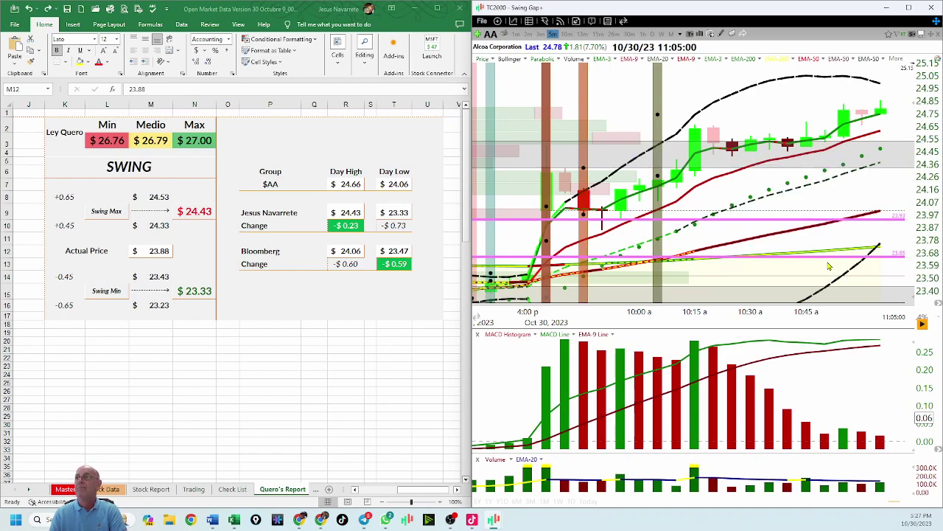
Set the chart's pre/post market data to always show the latest two sessions
left_click(700, 35)
left_click(691, 100)
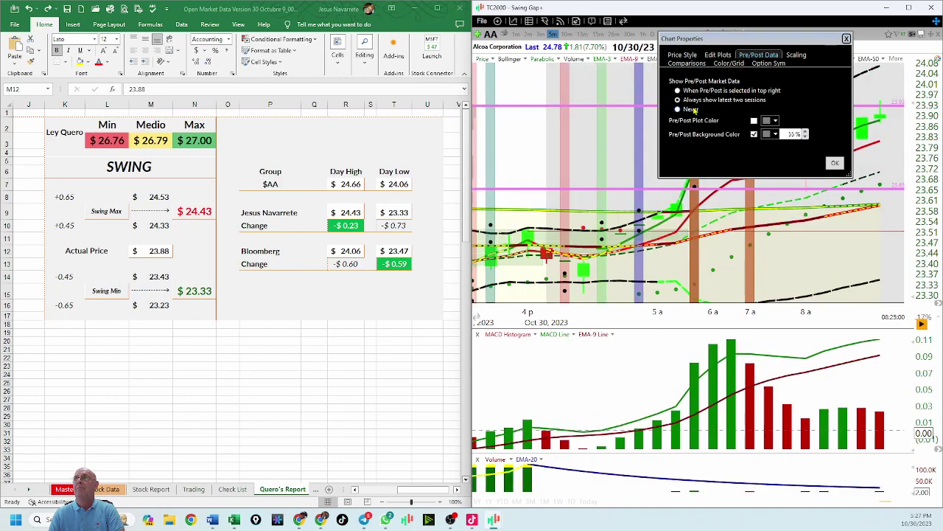
left_click(835, 163)
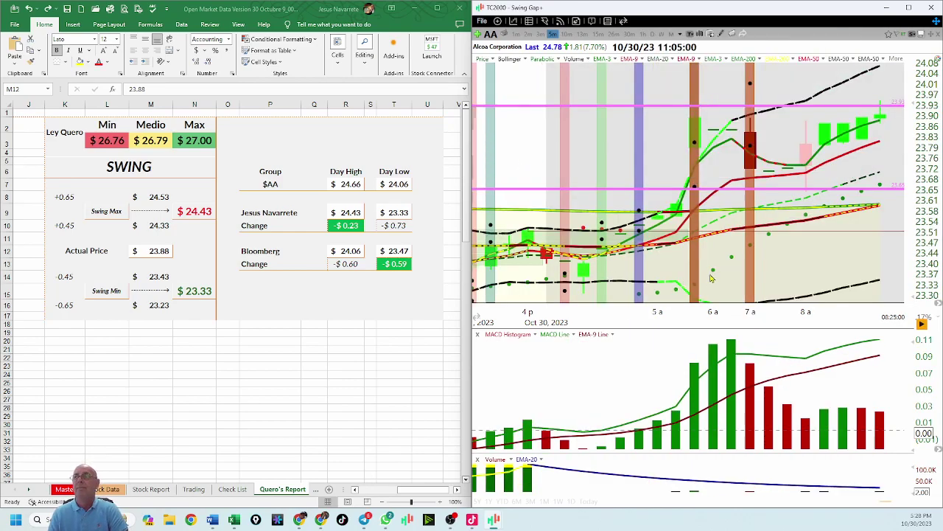
Switch the AA chart to the 1-minute time frame and bring the 10/30/23 premarket through 9:34 AM into view
left_click(516, 34)
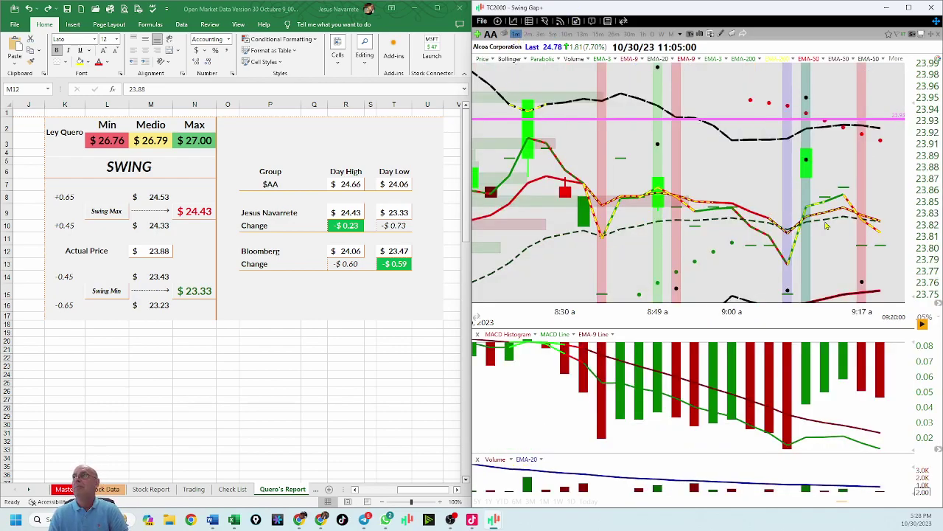
scroll(678, 236, "up", 5)
scroll(679, 235, "down", 6)
scroll(683, 231, "up", 2)
scroll(683, 231, "down", 3)
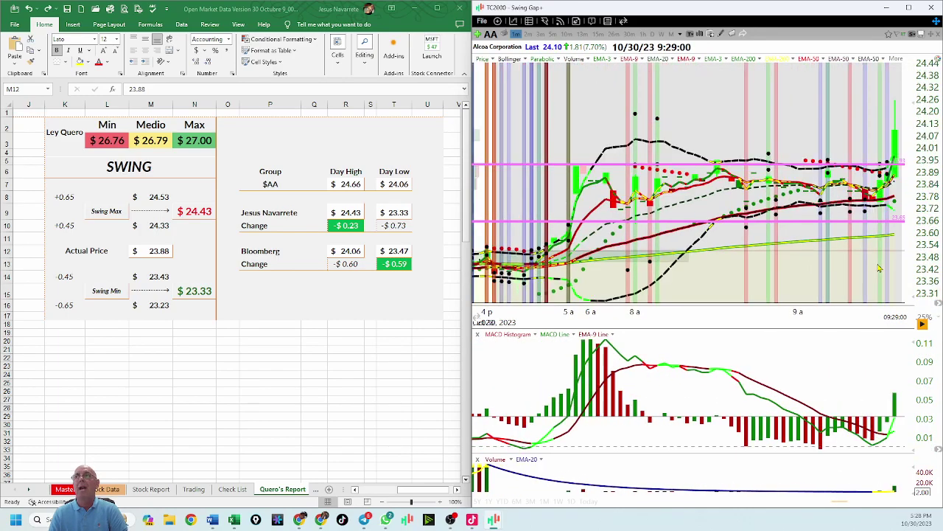
scroll(879, 269, "down", 1)
scroll(879, 268, "up", 1)
scroll(849, 311, "down", 1)
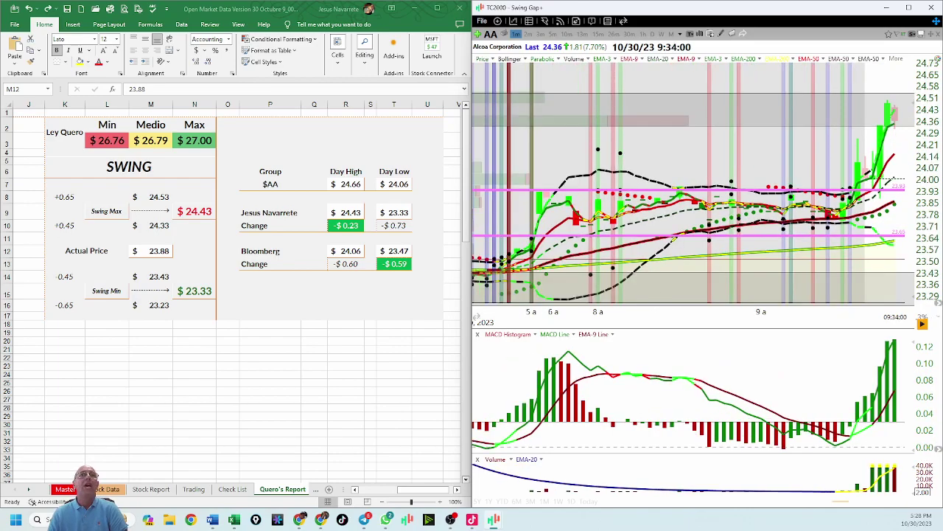
Mark the premarket price peaks at the 23.93 line with red arrows, from the early spike to the peak before 9 AM
left_click_drag(565, 137, 558, 184)
left_click_drag(547, 171, 568, 175)
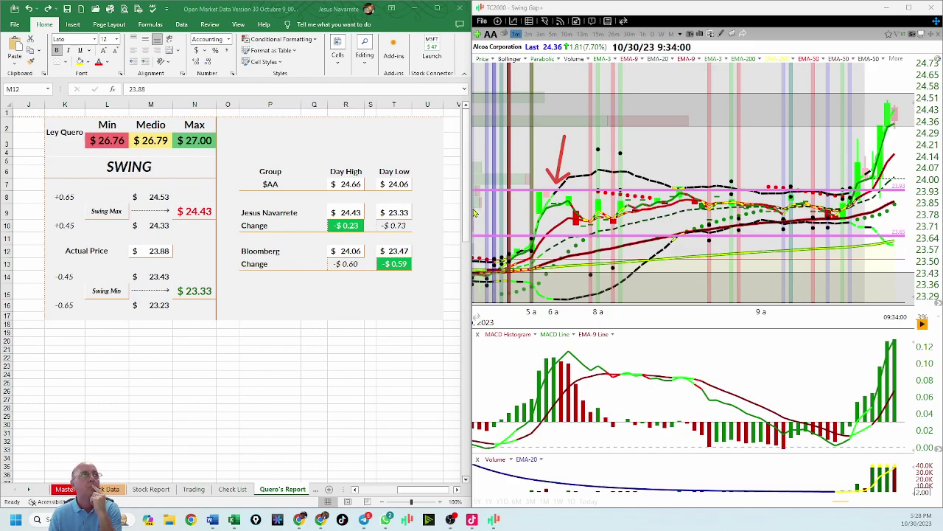
left_click_drag(529, 169, 540, 191)
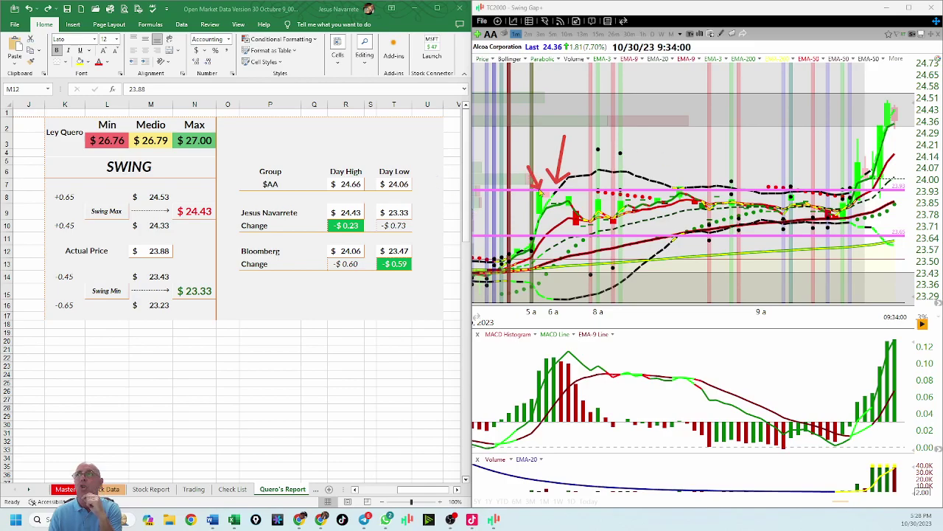
left_click_drag(696, 163, 682, 192)
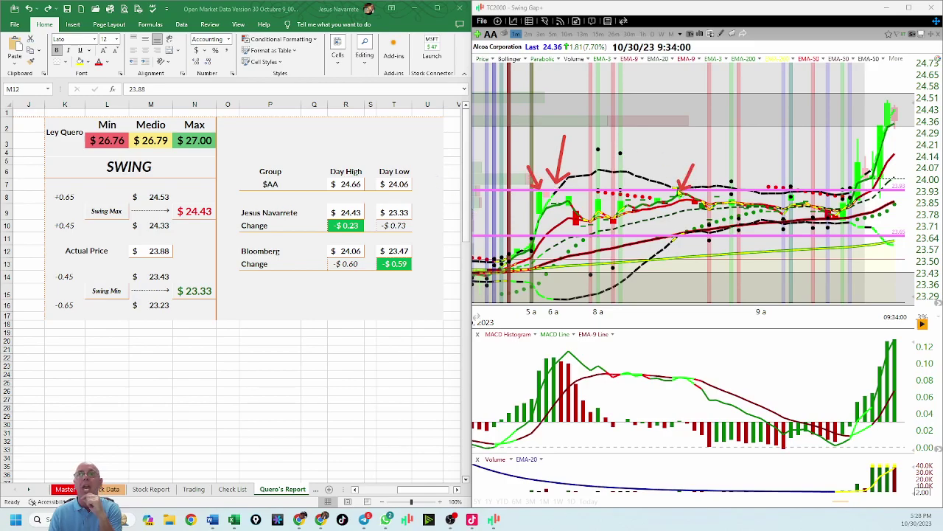